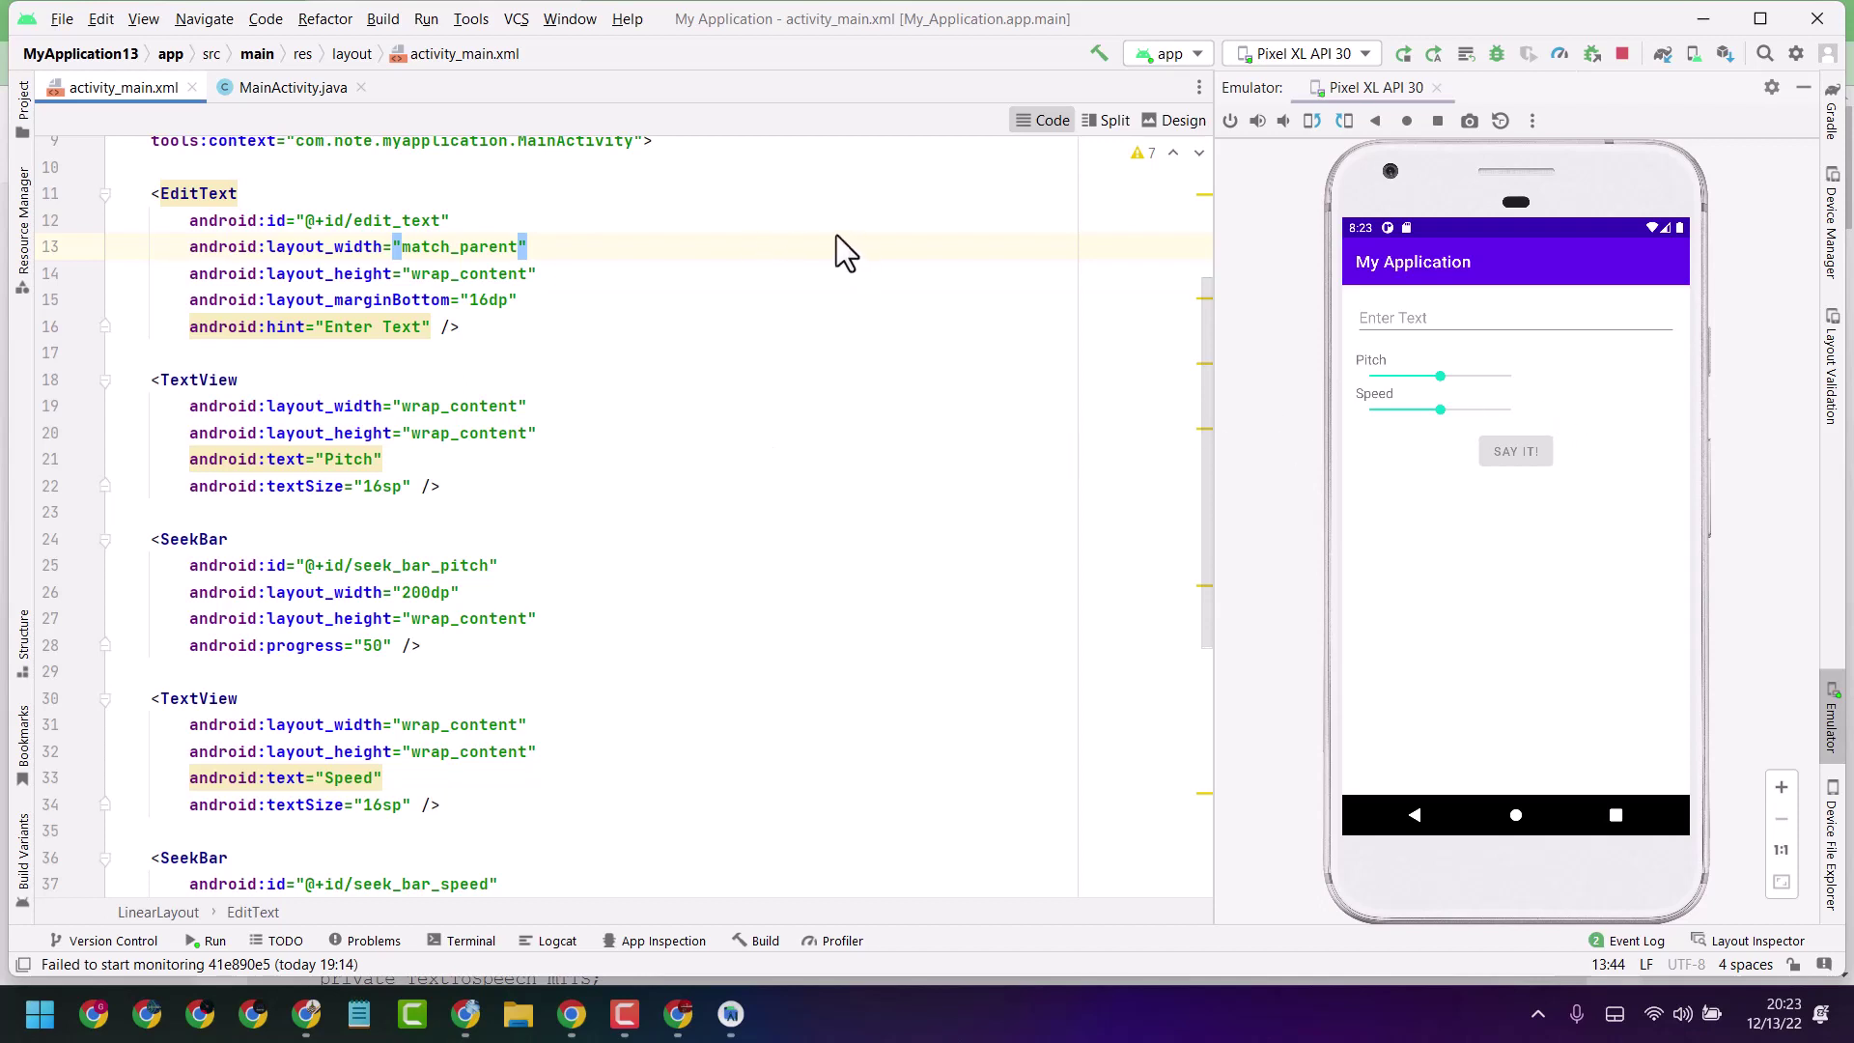
After checking the tutorial article, start a new Android Studio project
left_click(678, 1015)
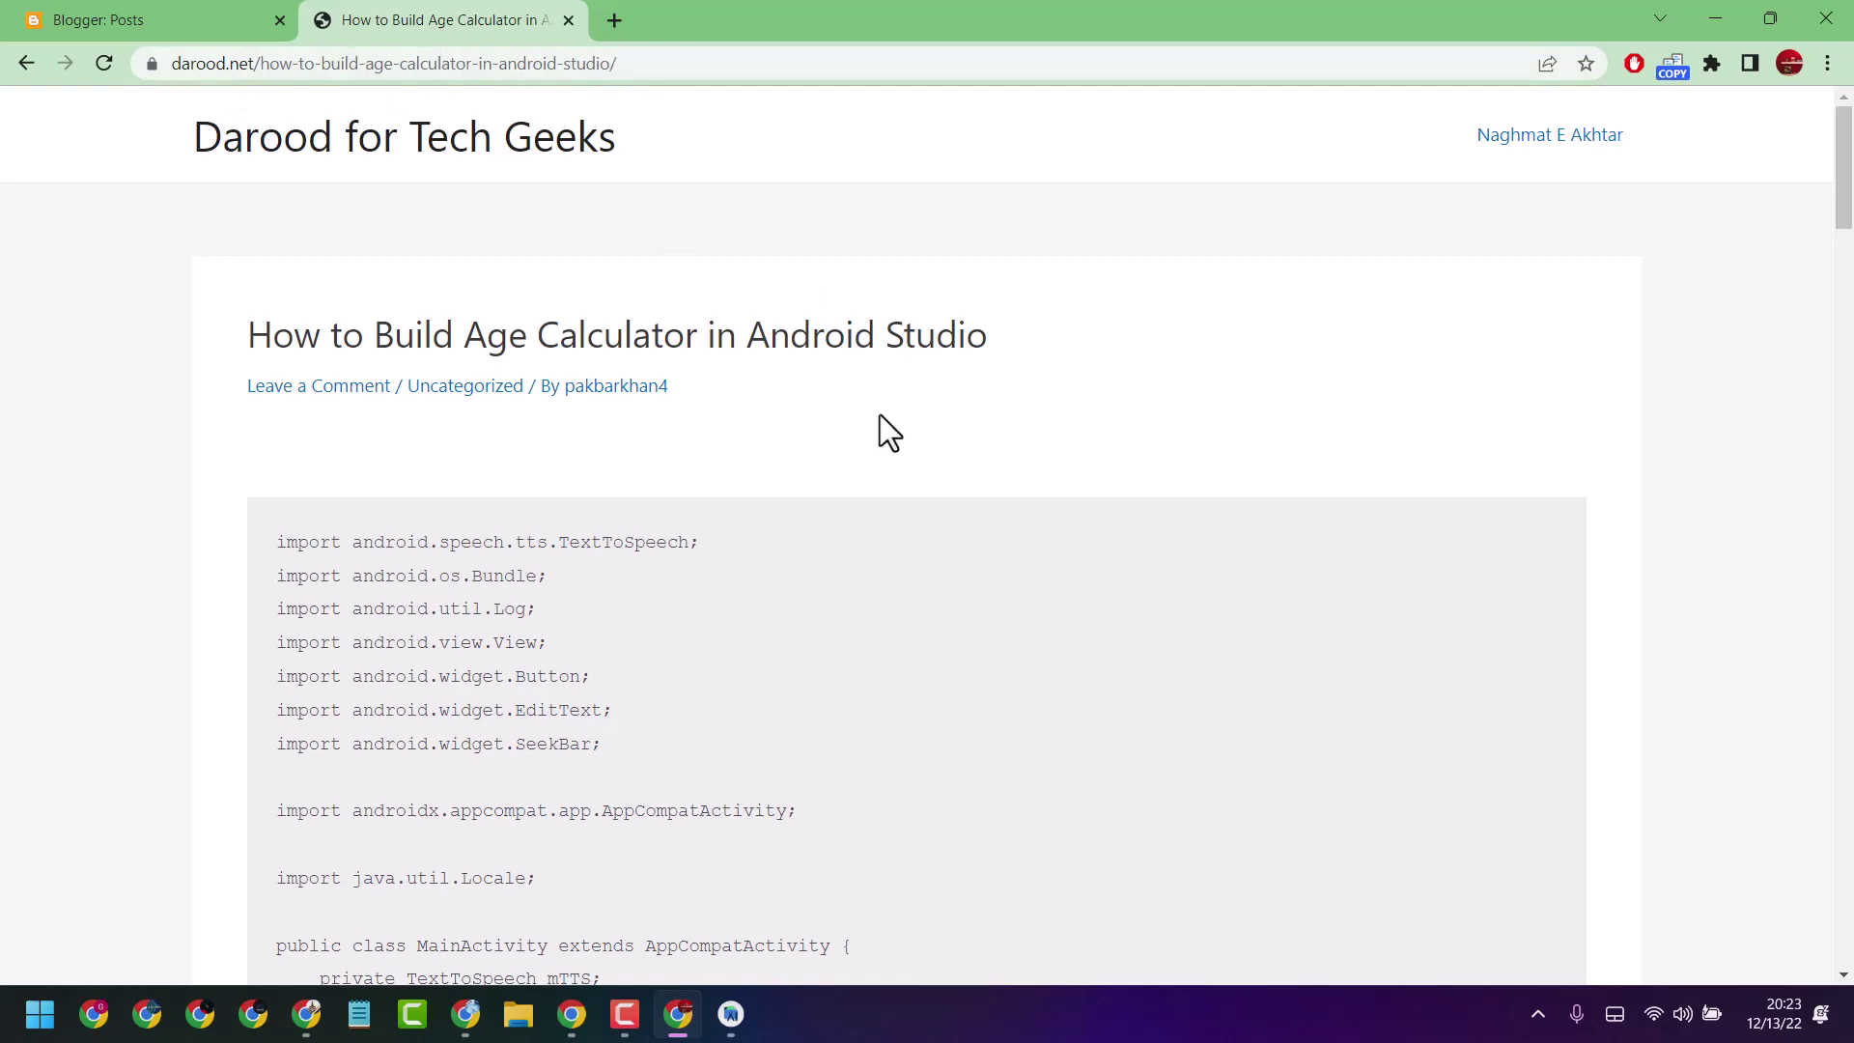
scroll(888, 432, "down", 2)
scroll(887, 431, "down", 1)
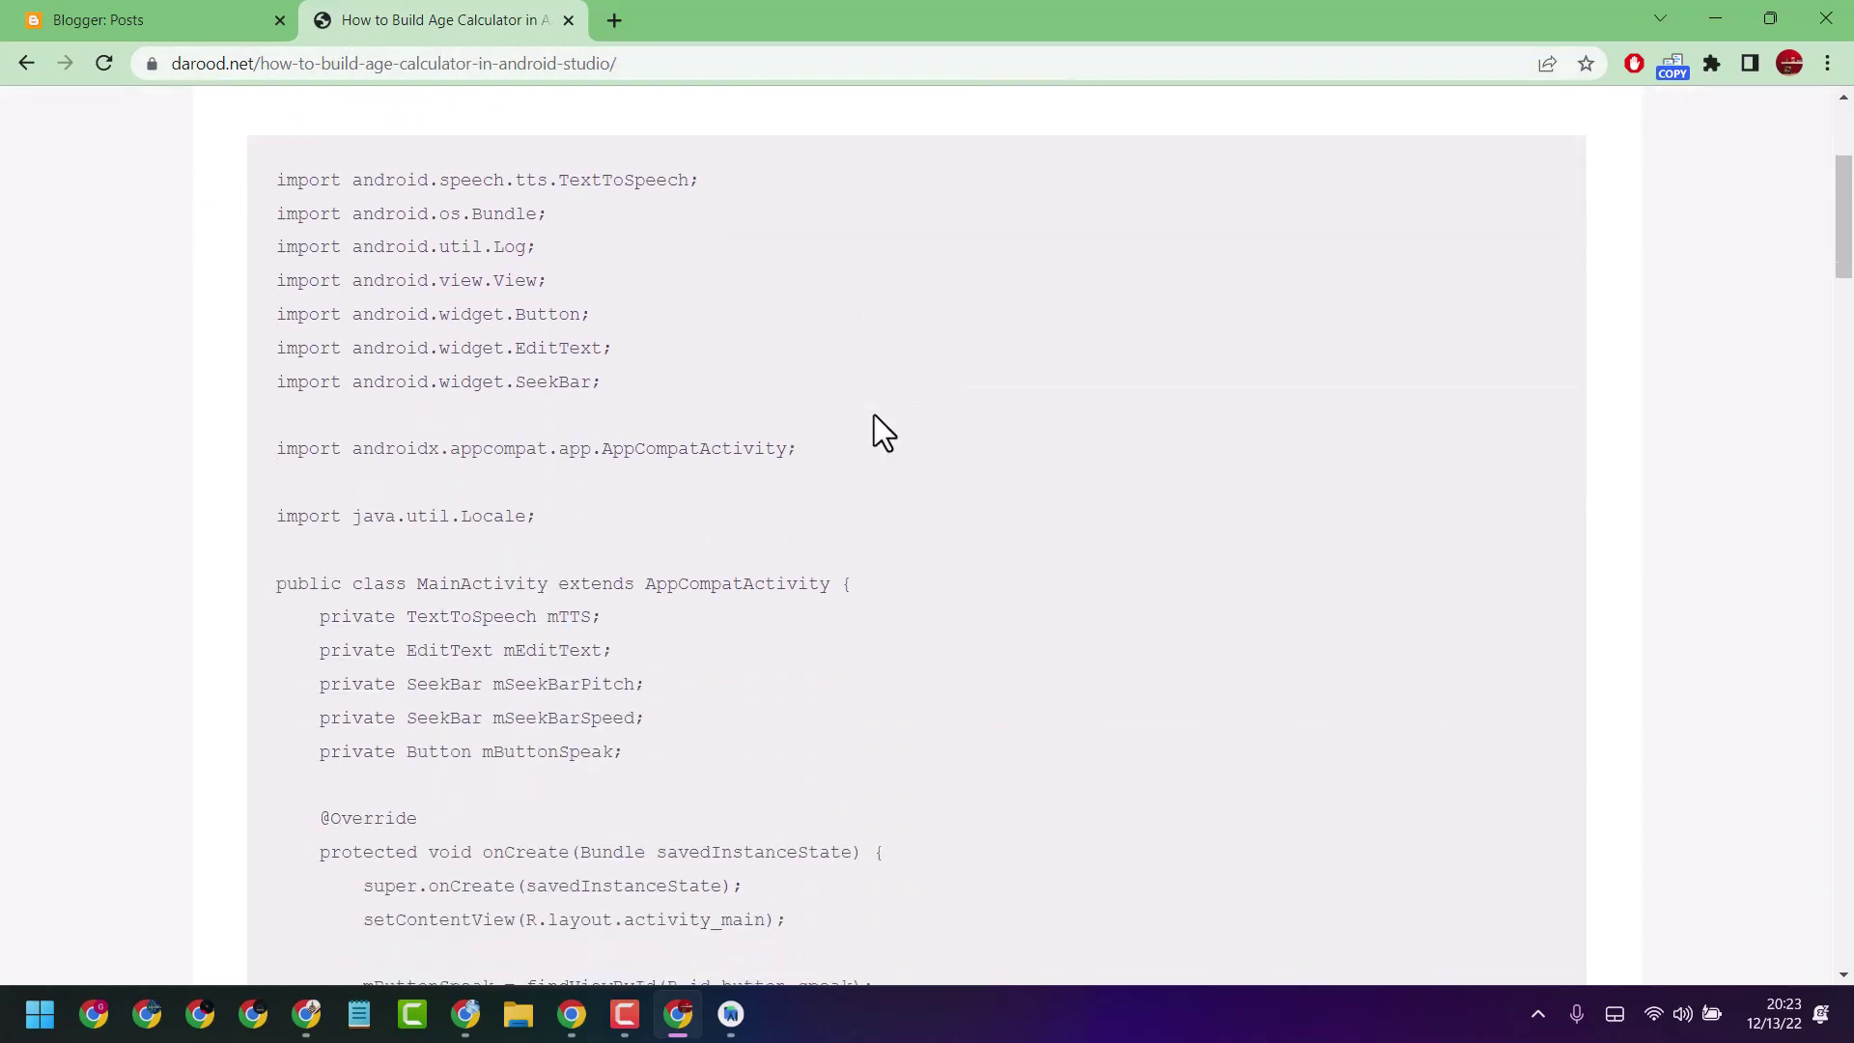
left_click(732, 1012)
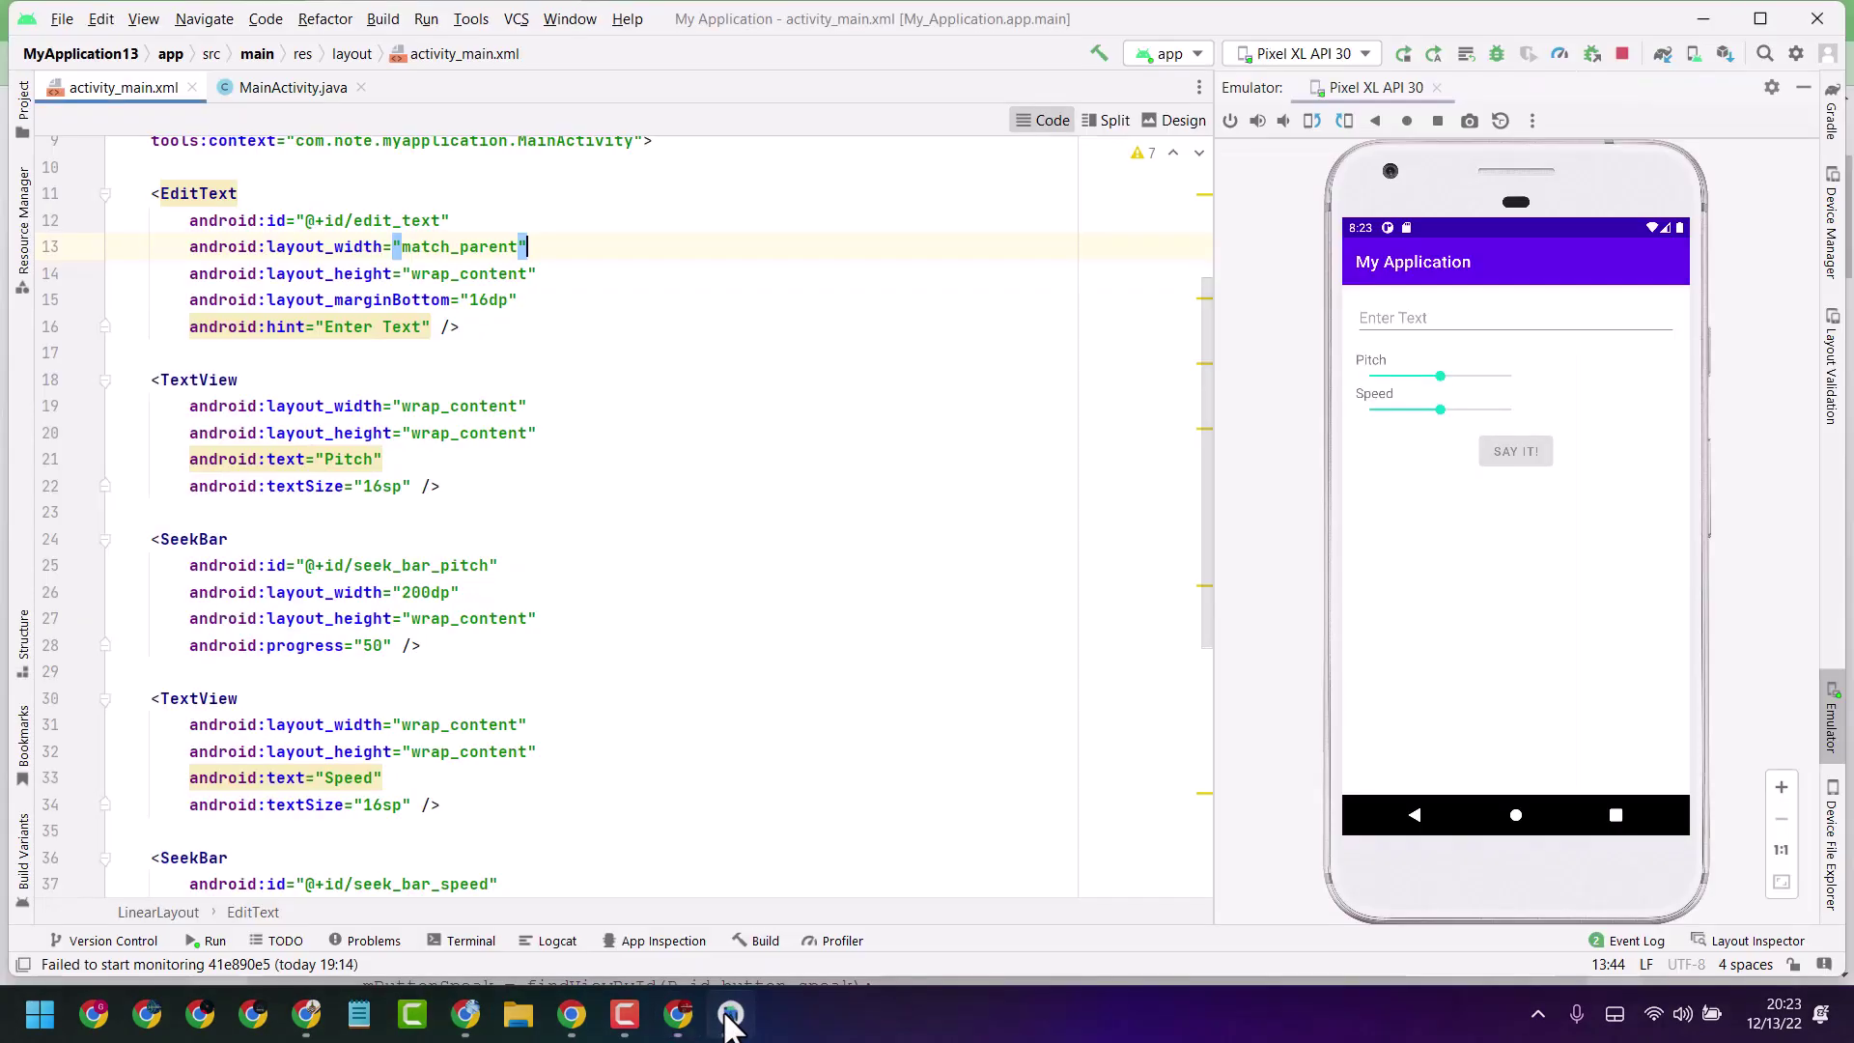
left_click(62, 19)
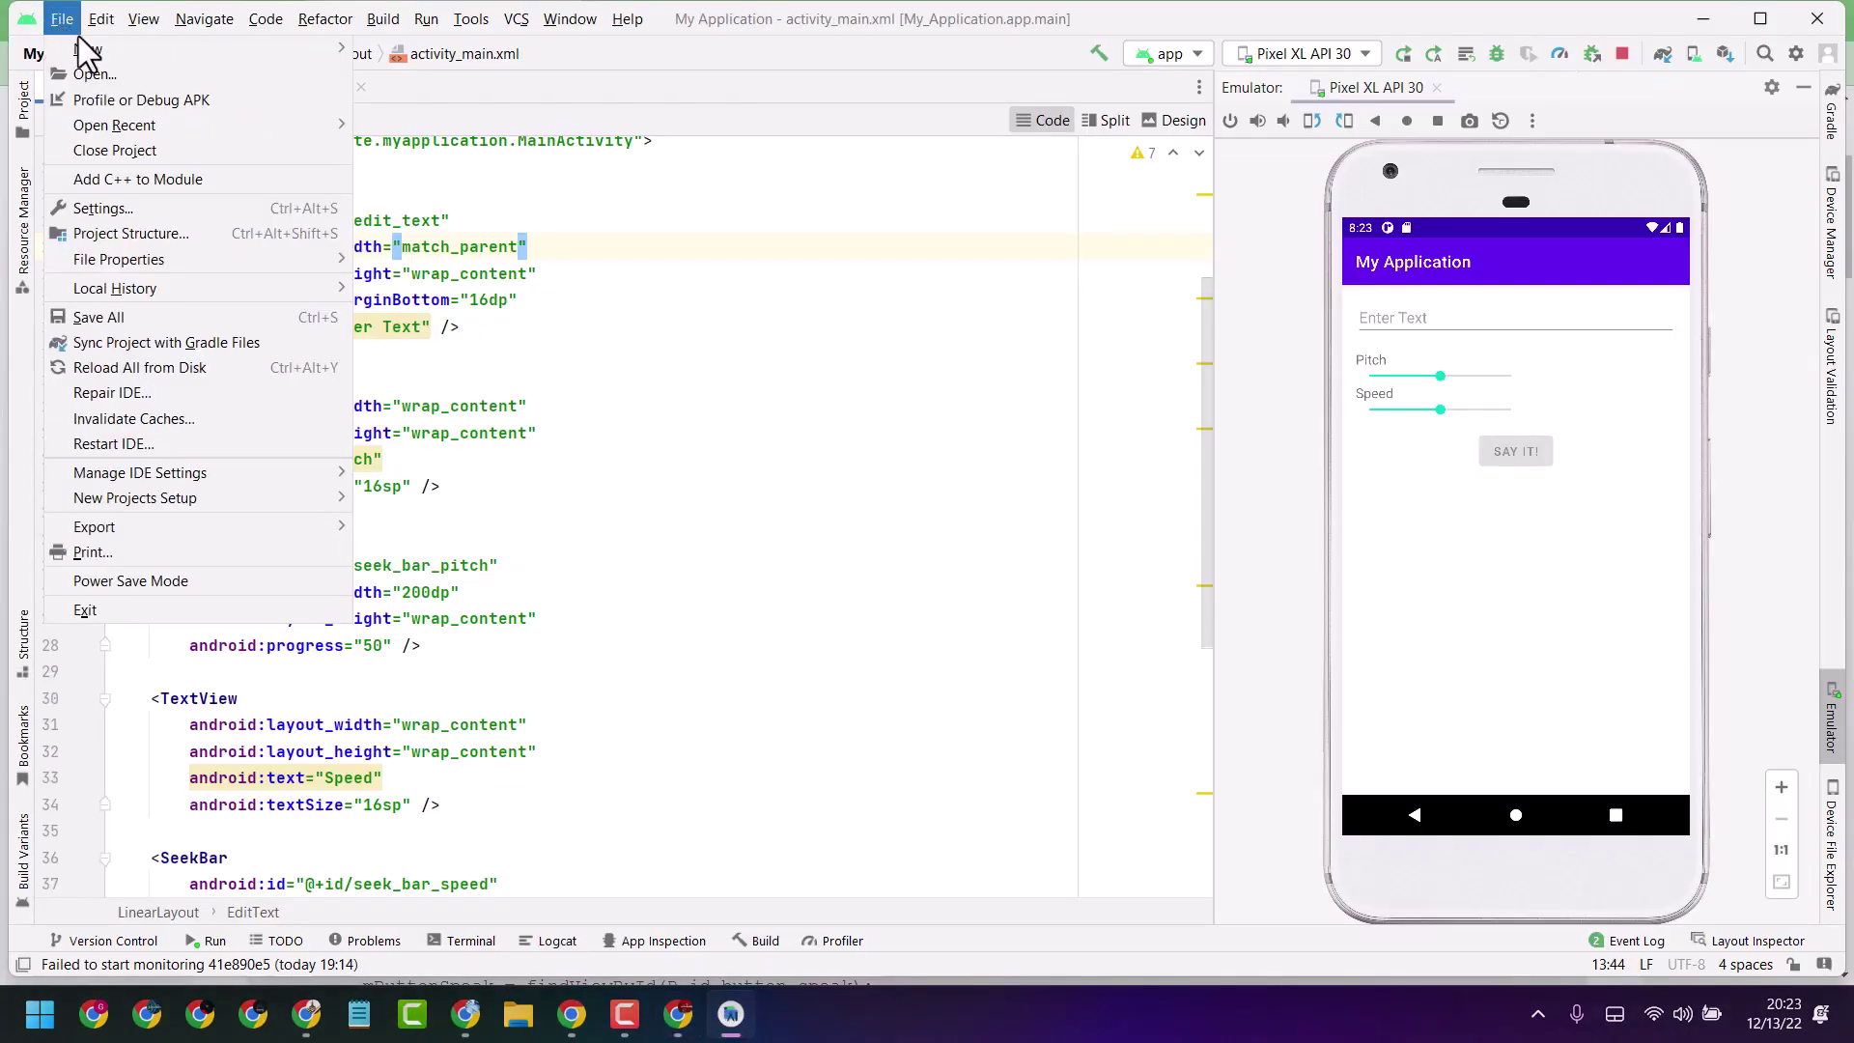
mouse_move(87, 49)
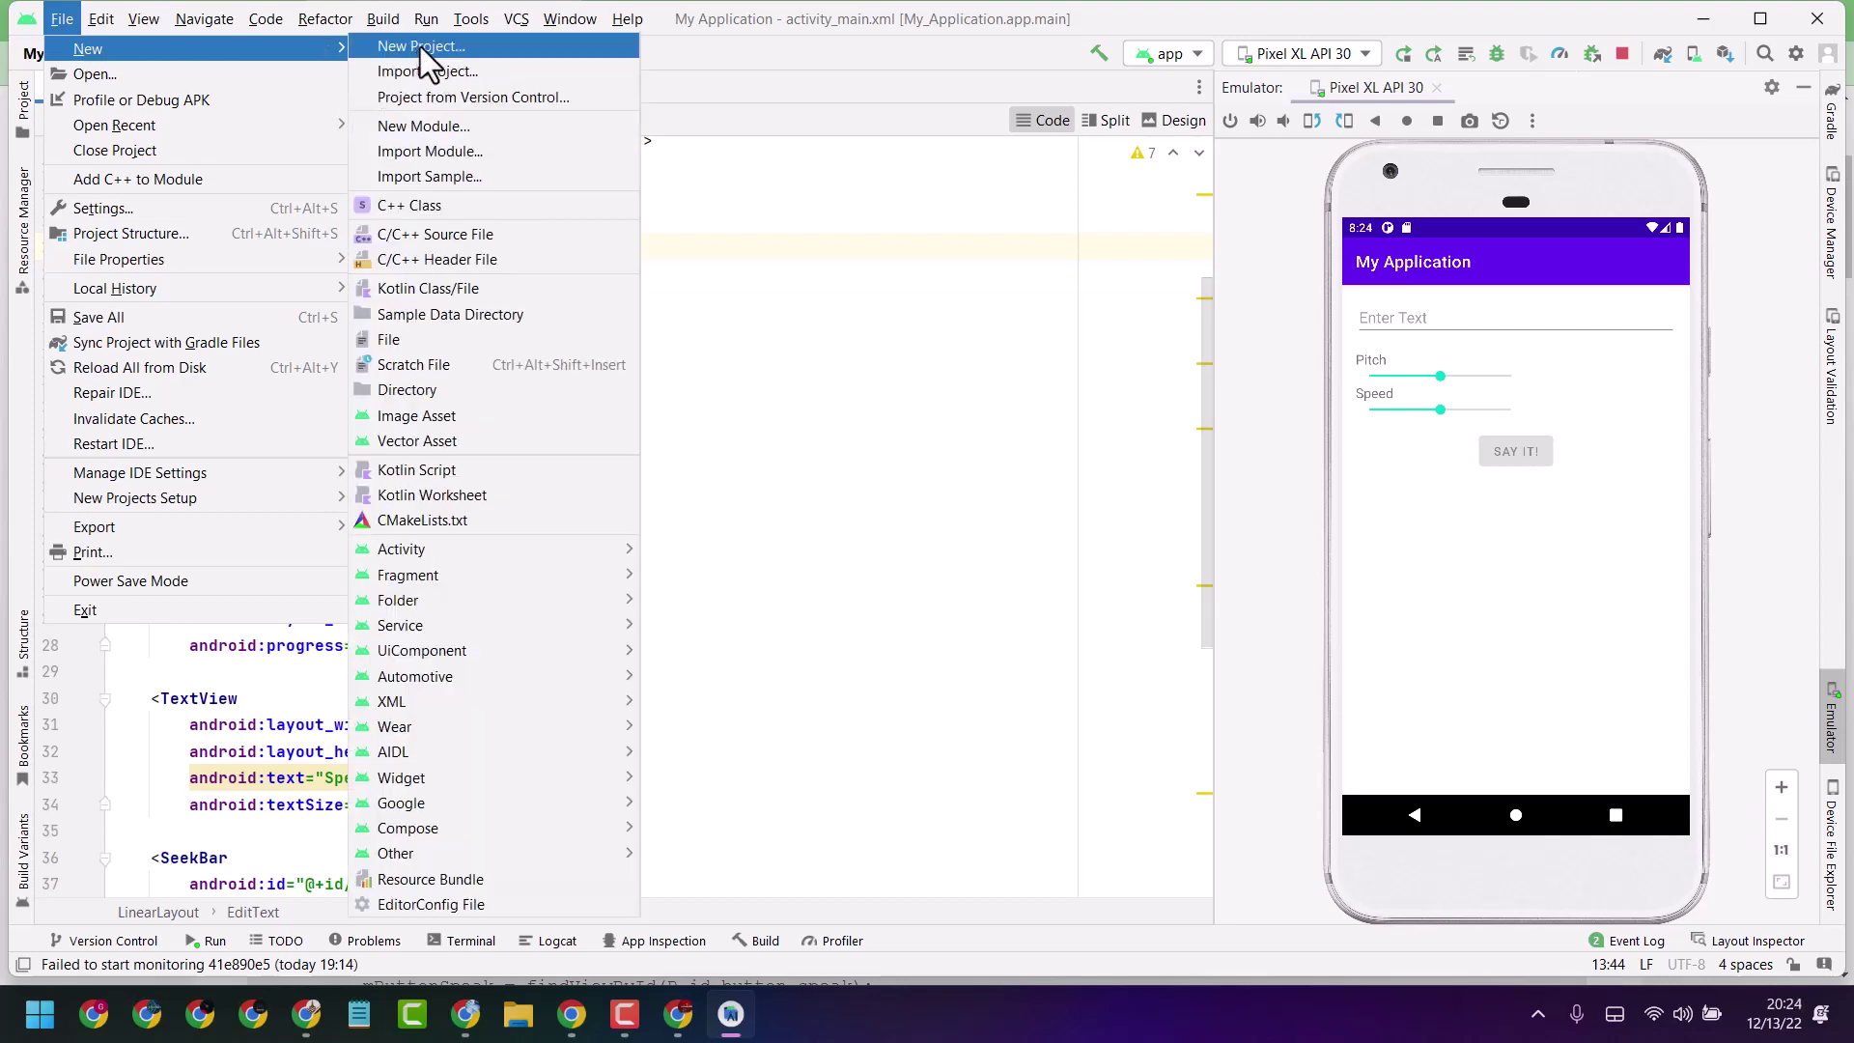
left_click(420, 46)
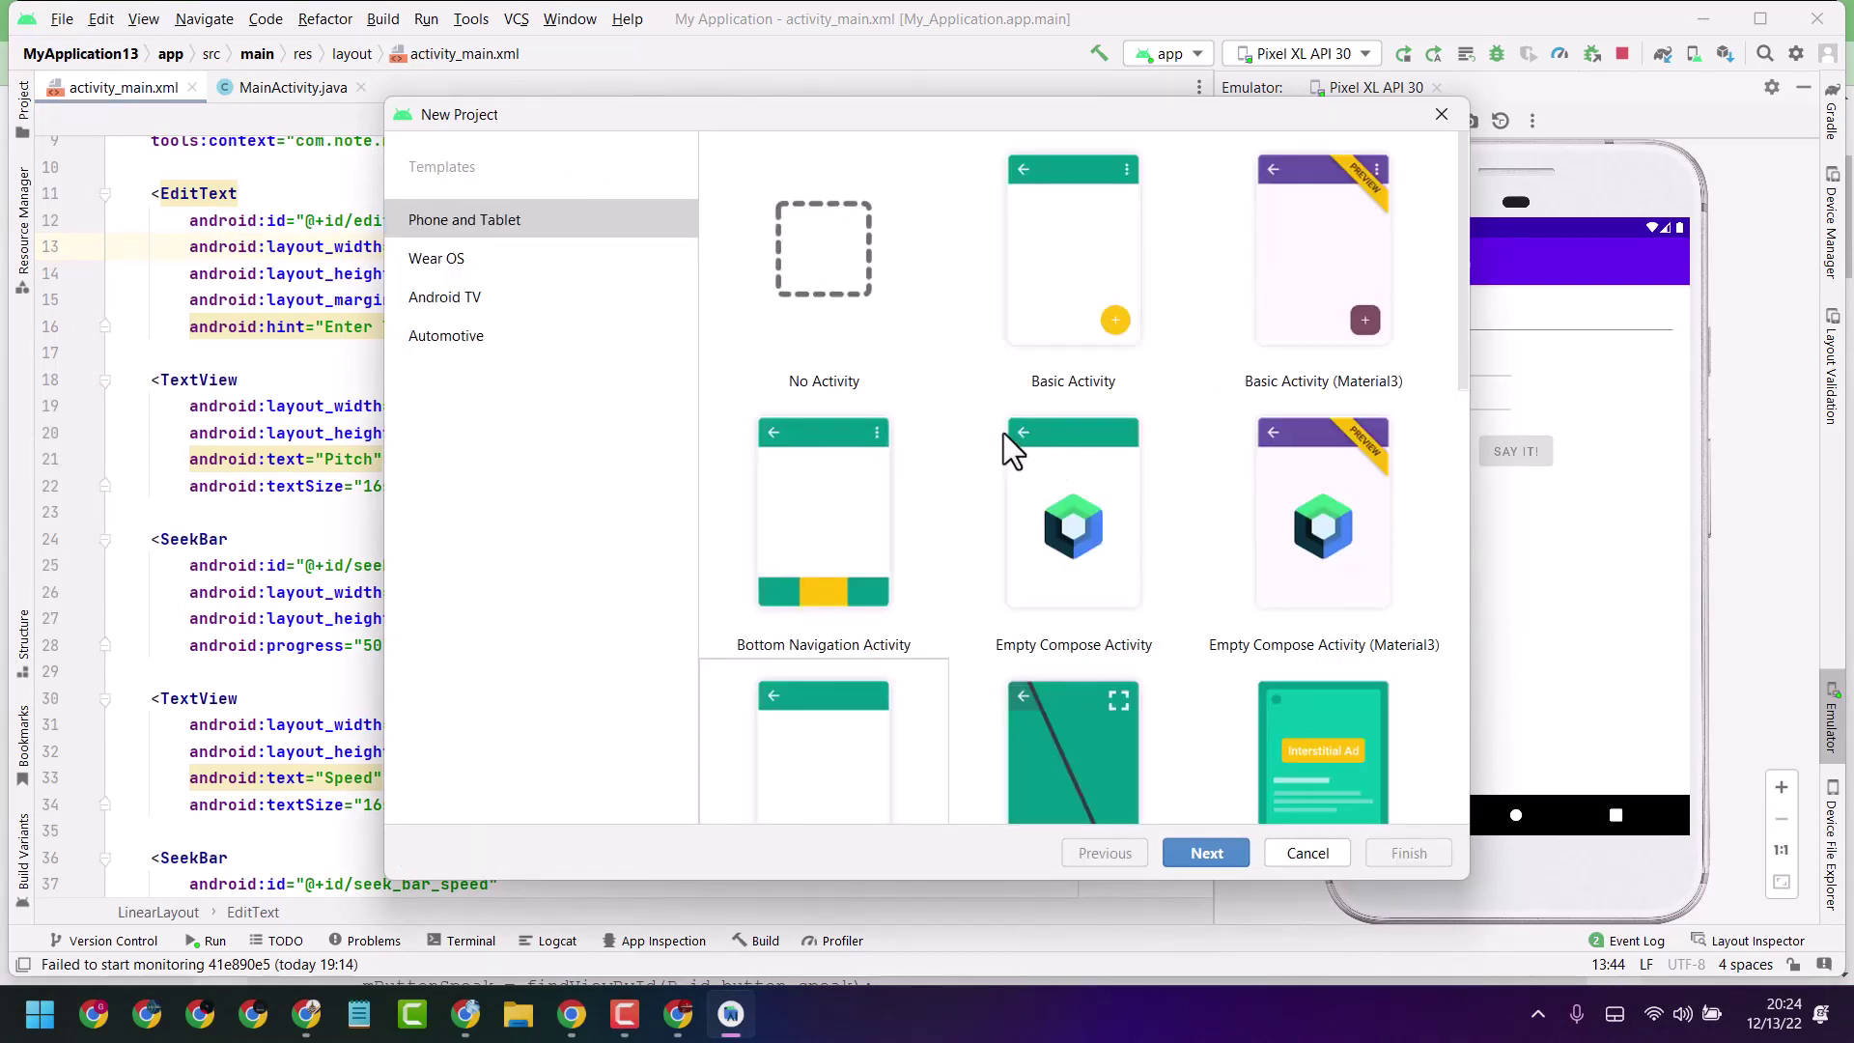
scroll(1004, 433, "down", 3)
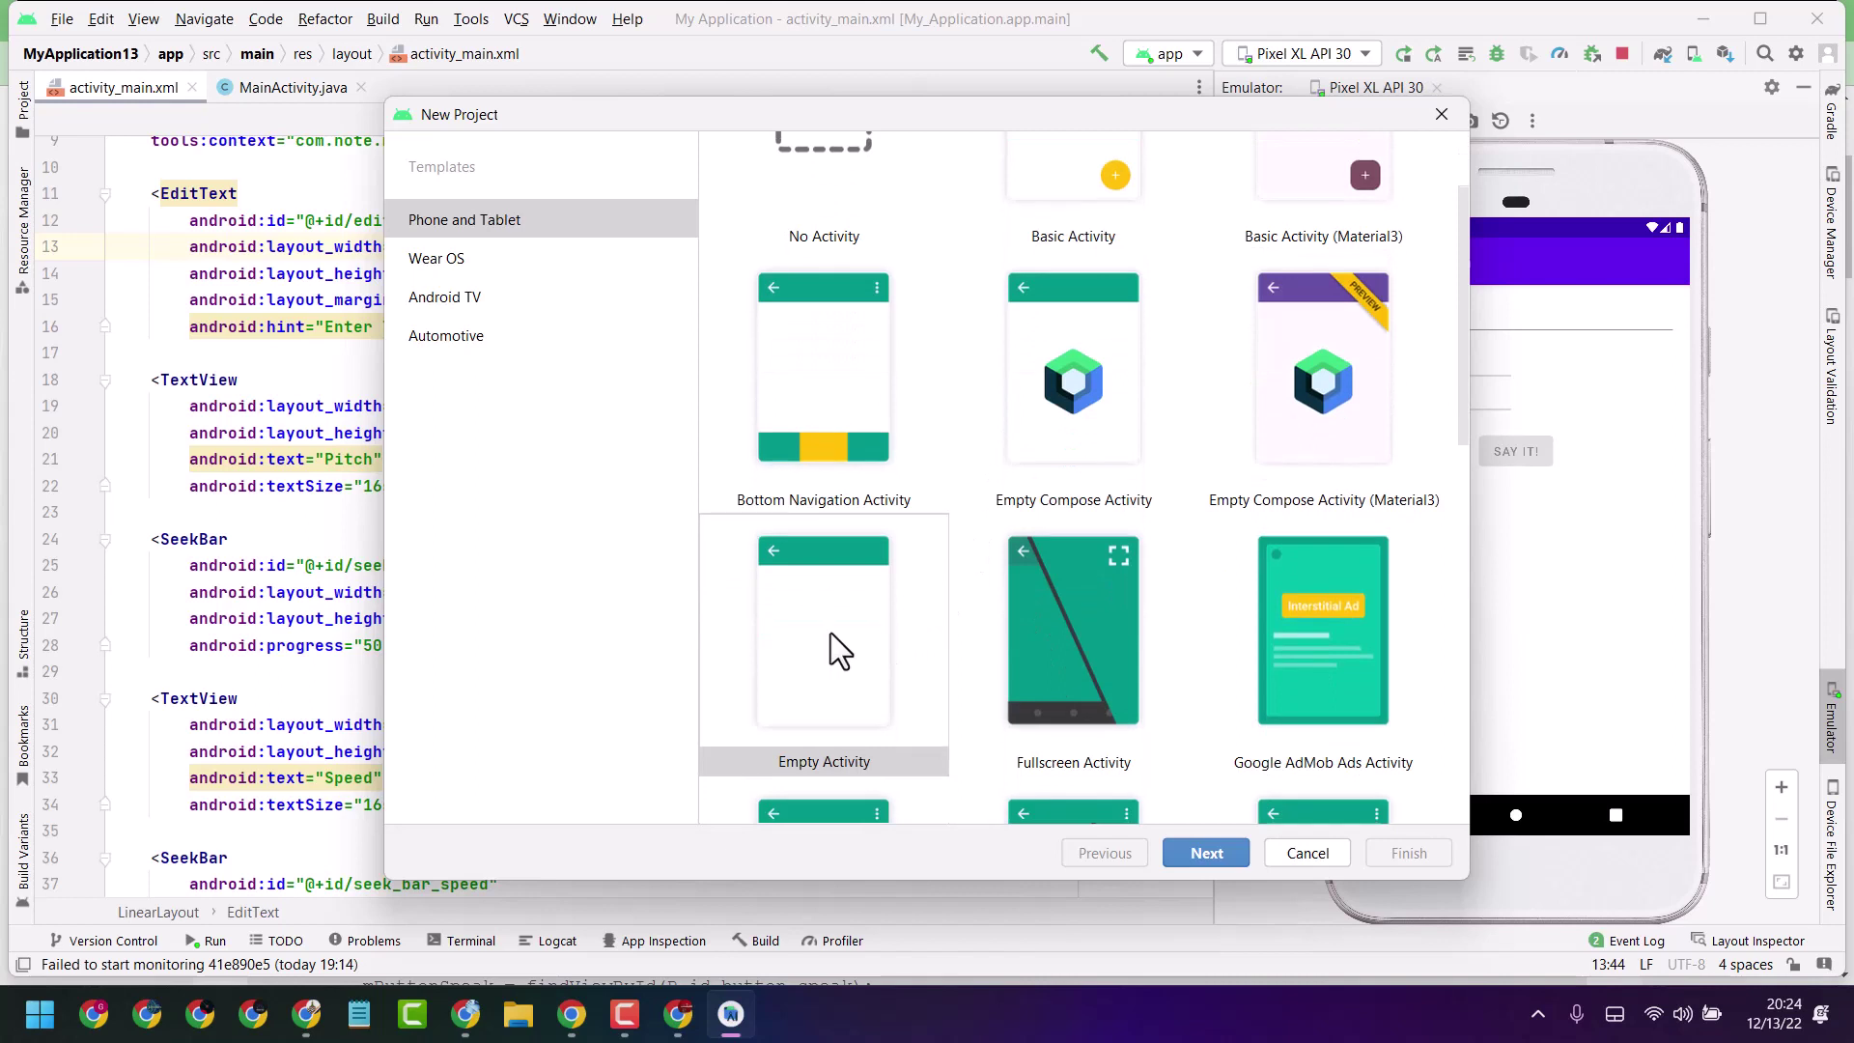
Pick the Empty Activity template, name the app Text To Speech App, and choose Java
left_click(1204, 854)
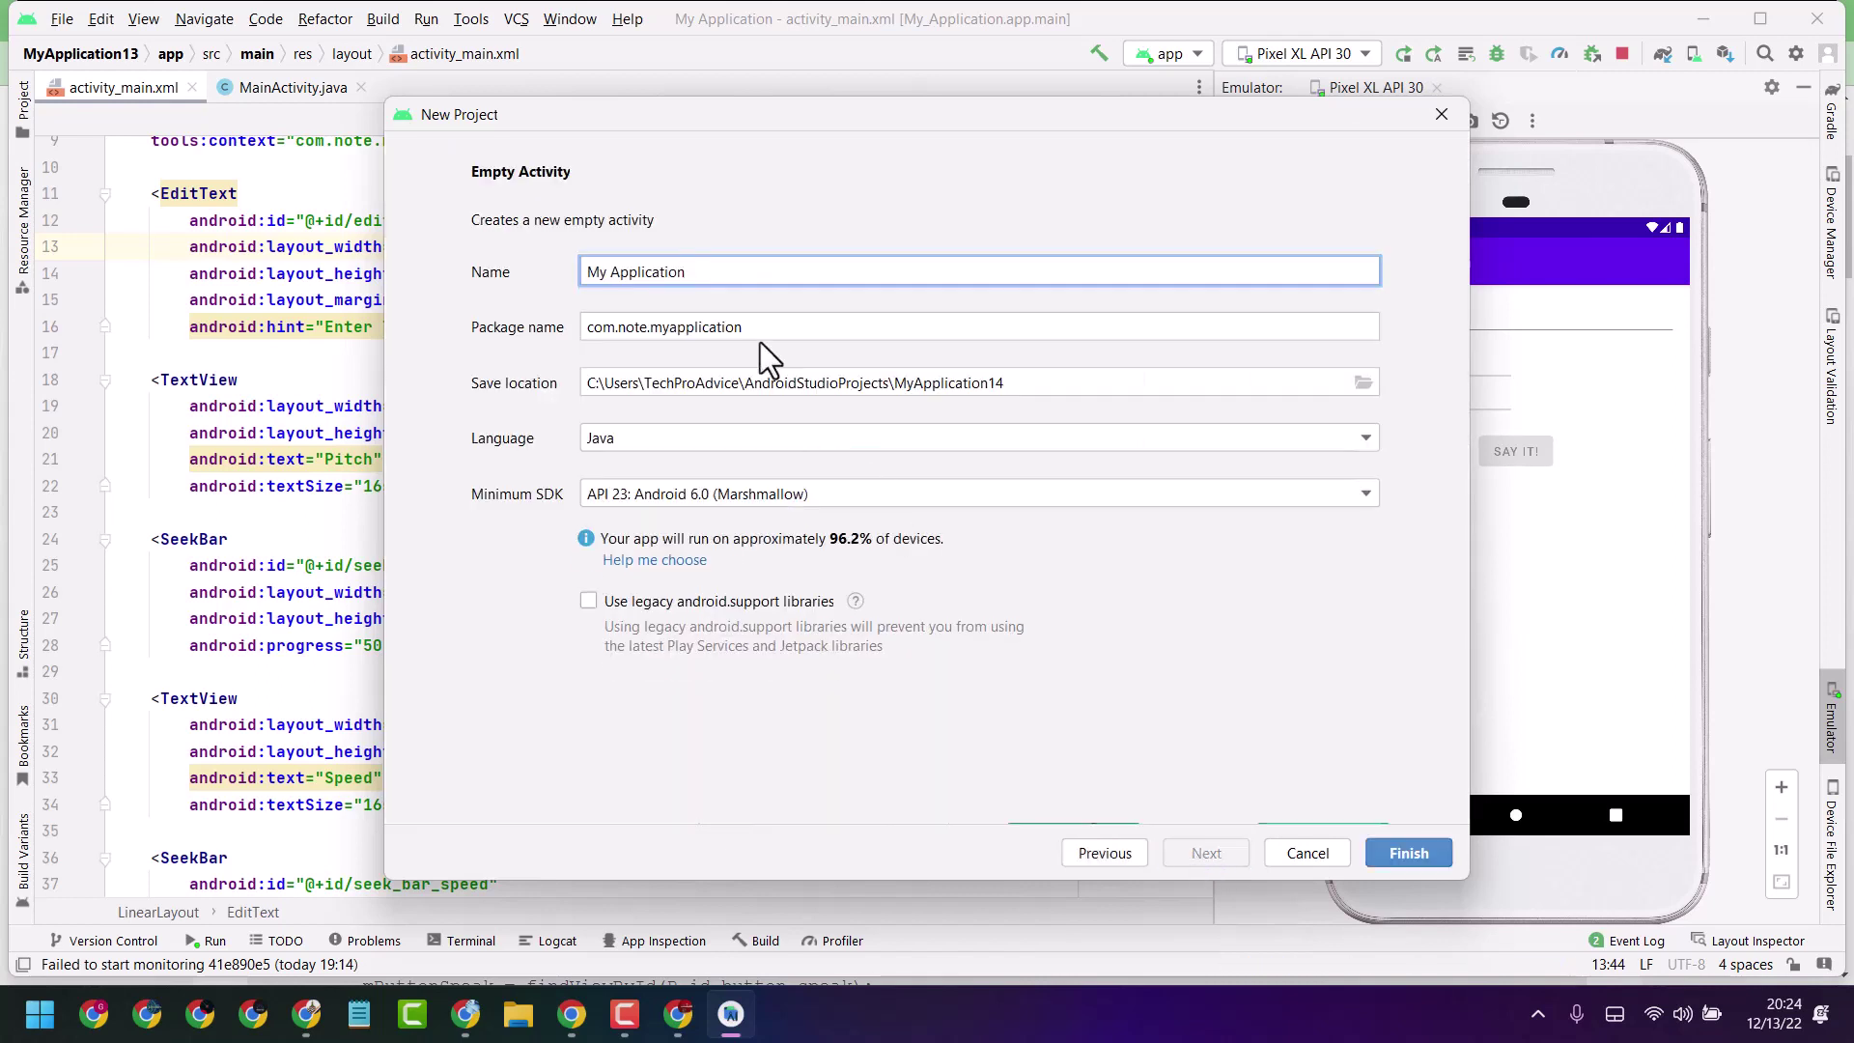
left_click_drag(706, 271, 561, 272)
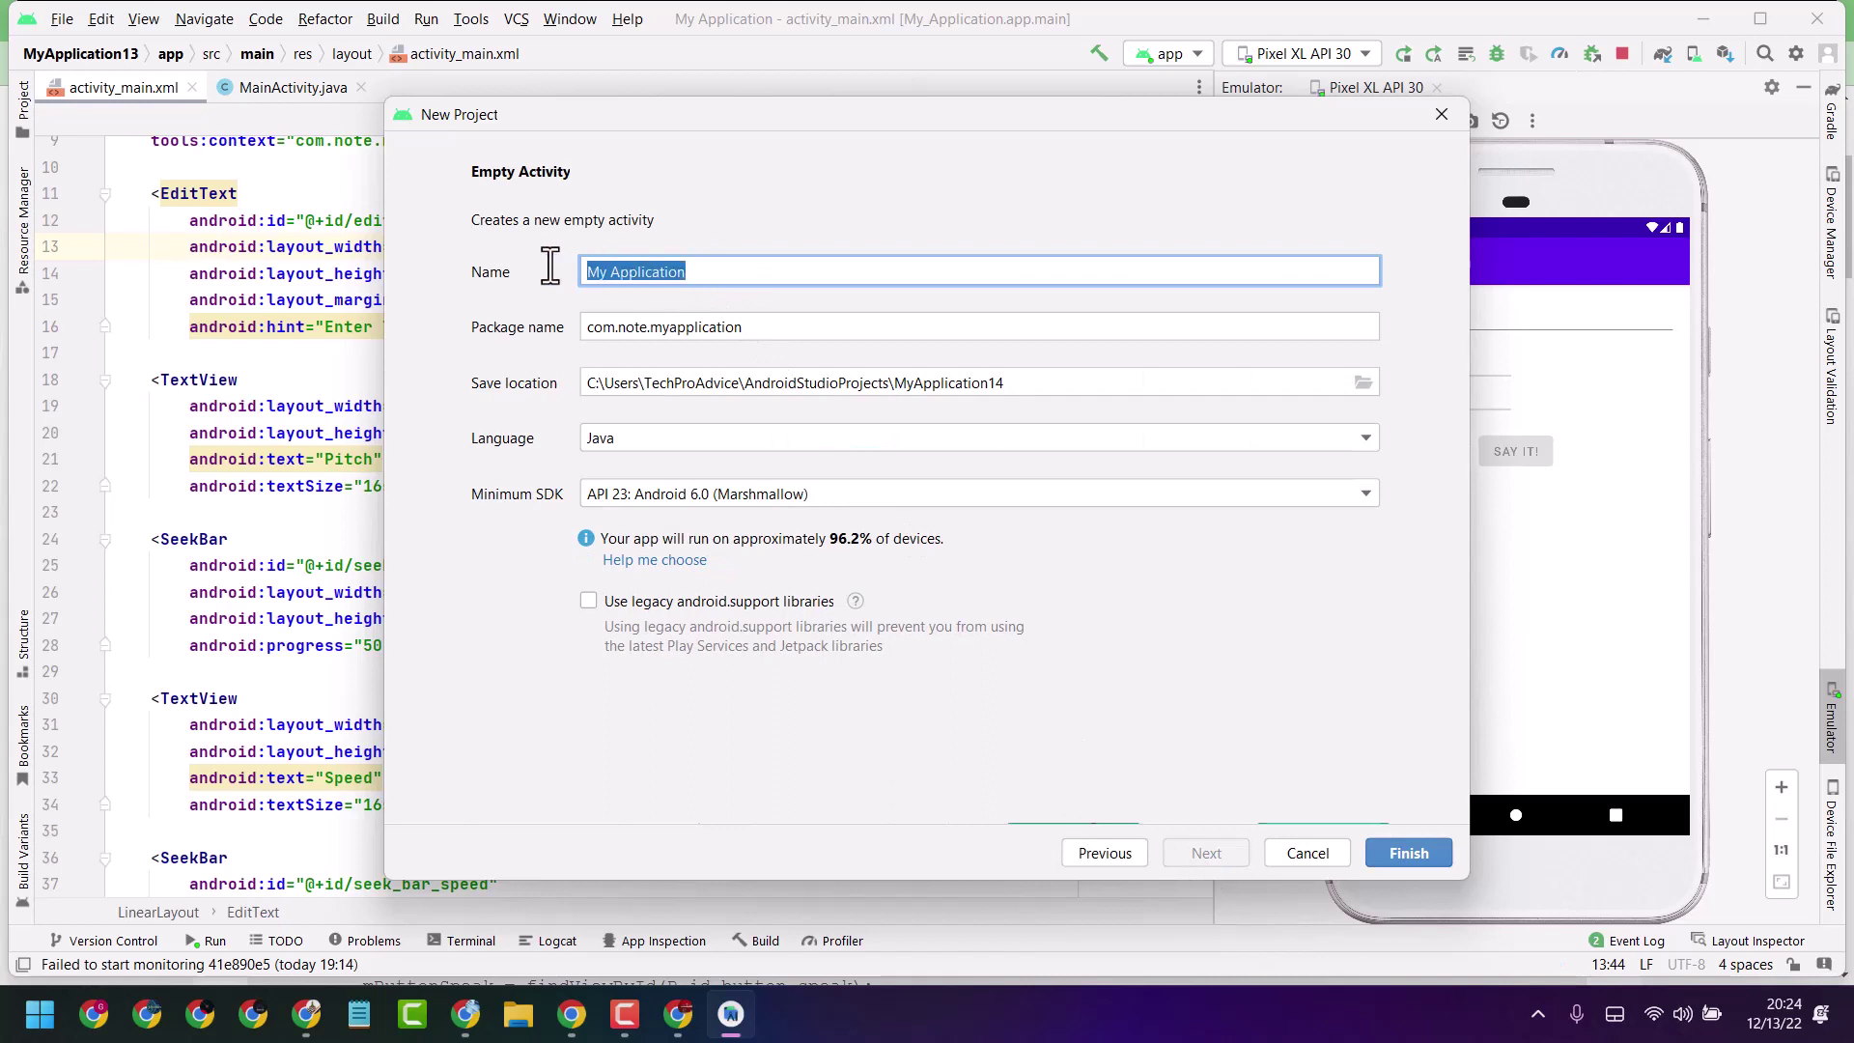
key("BackSpace")
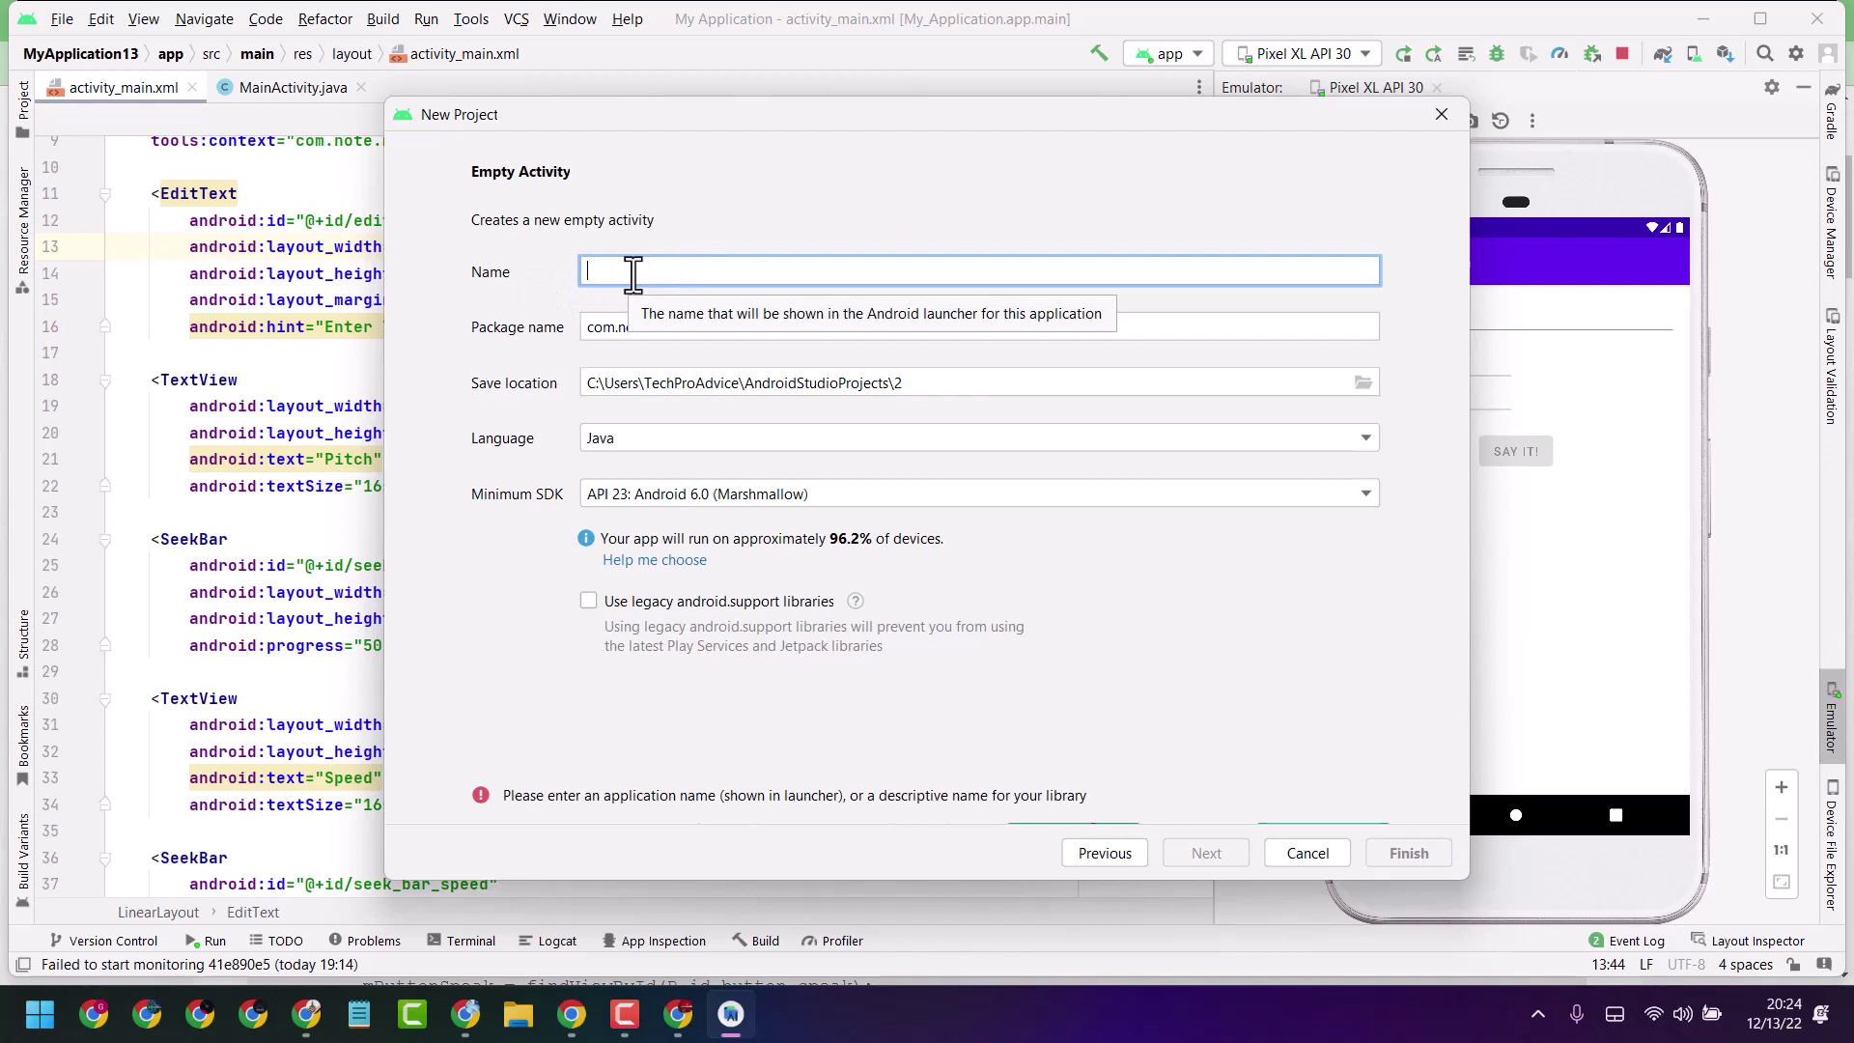
type("Text To Speech App")
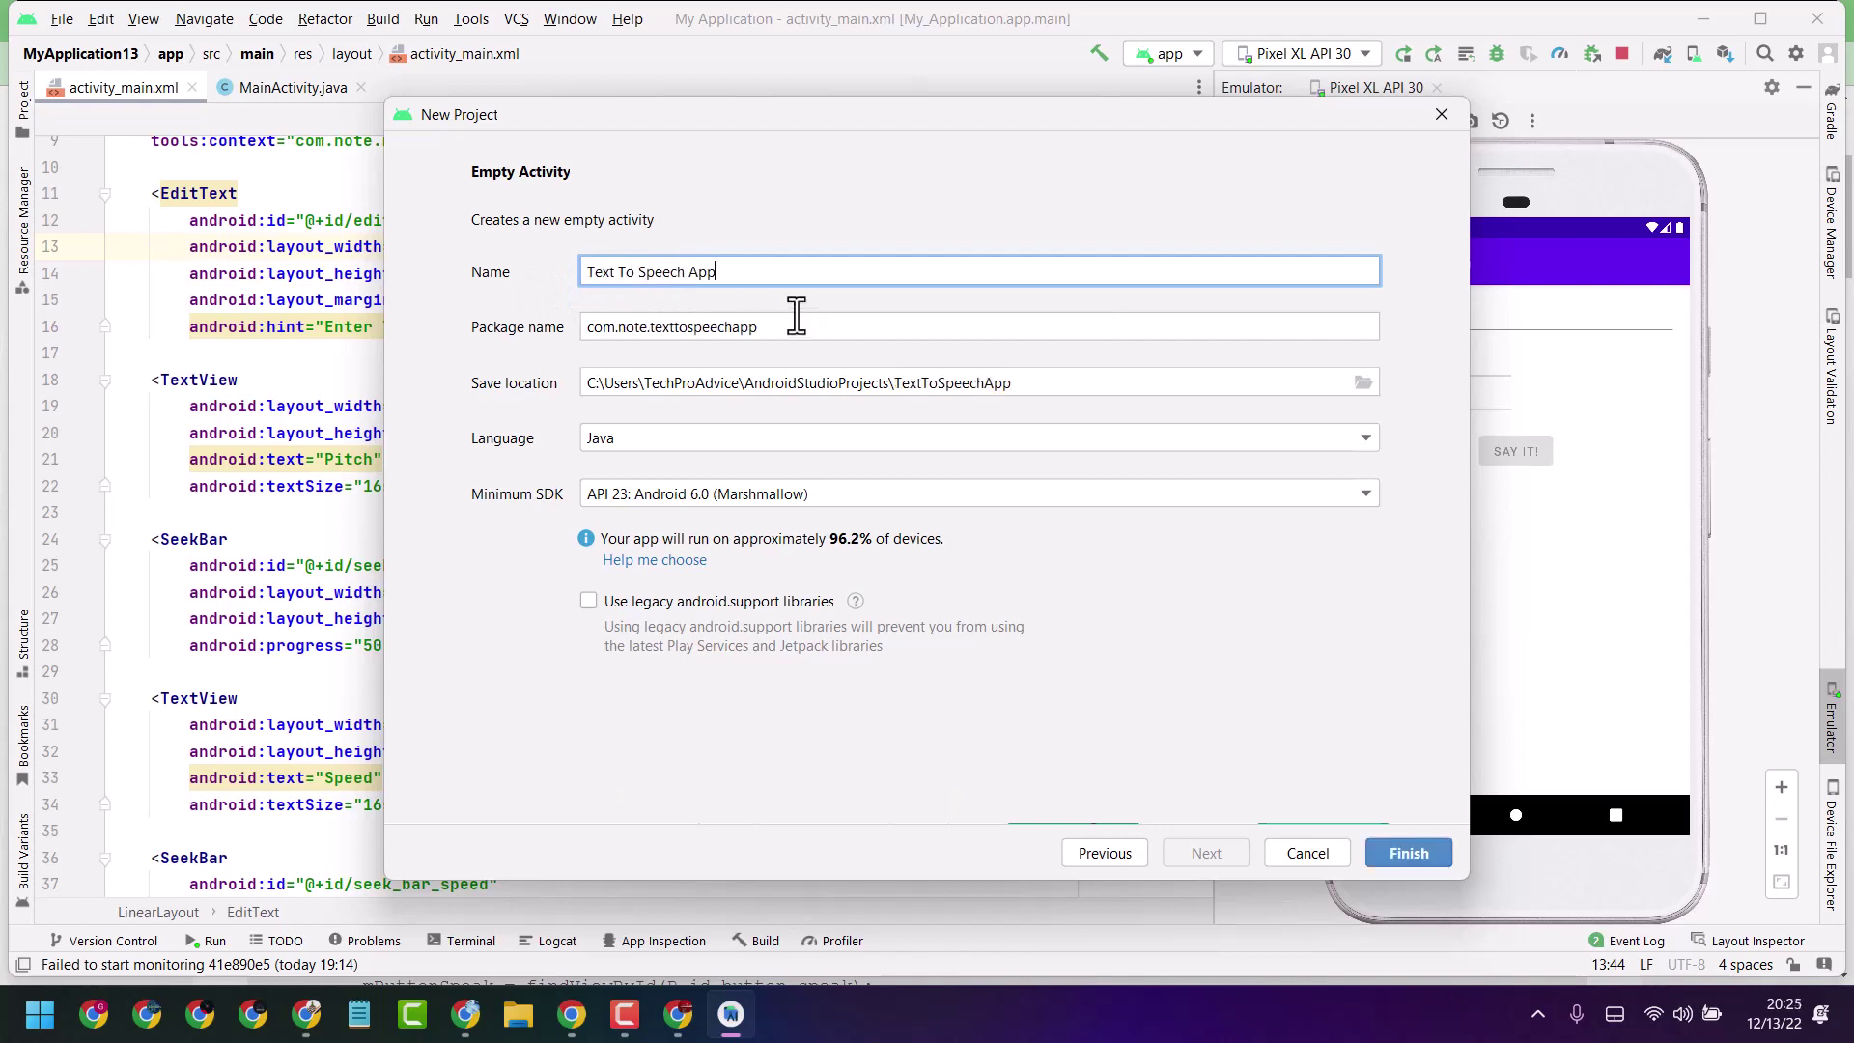
left_click(627, 438)
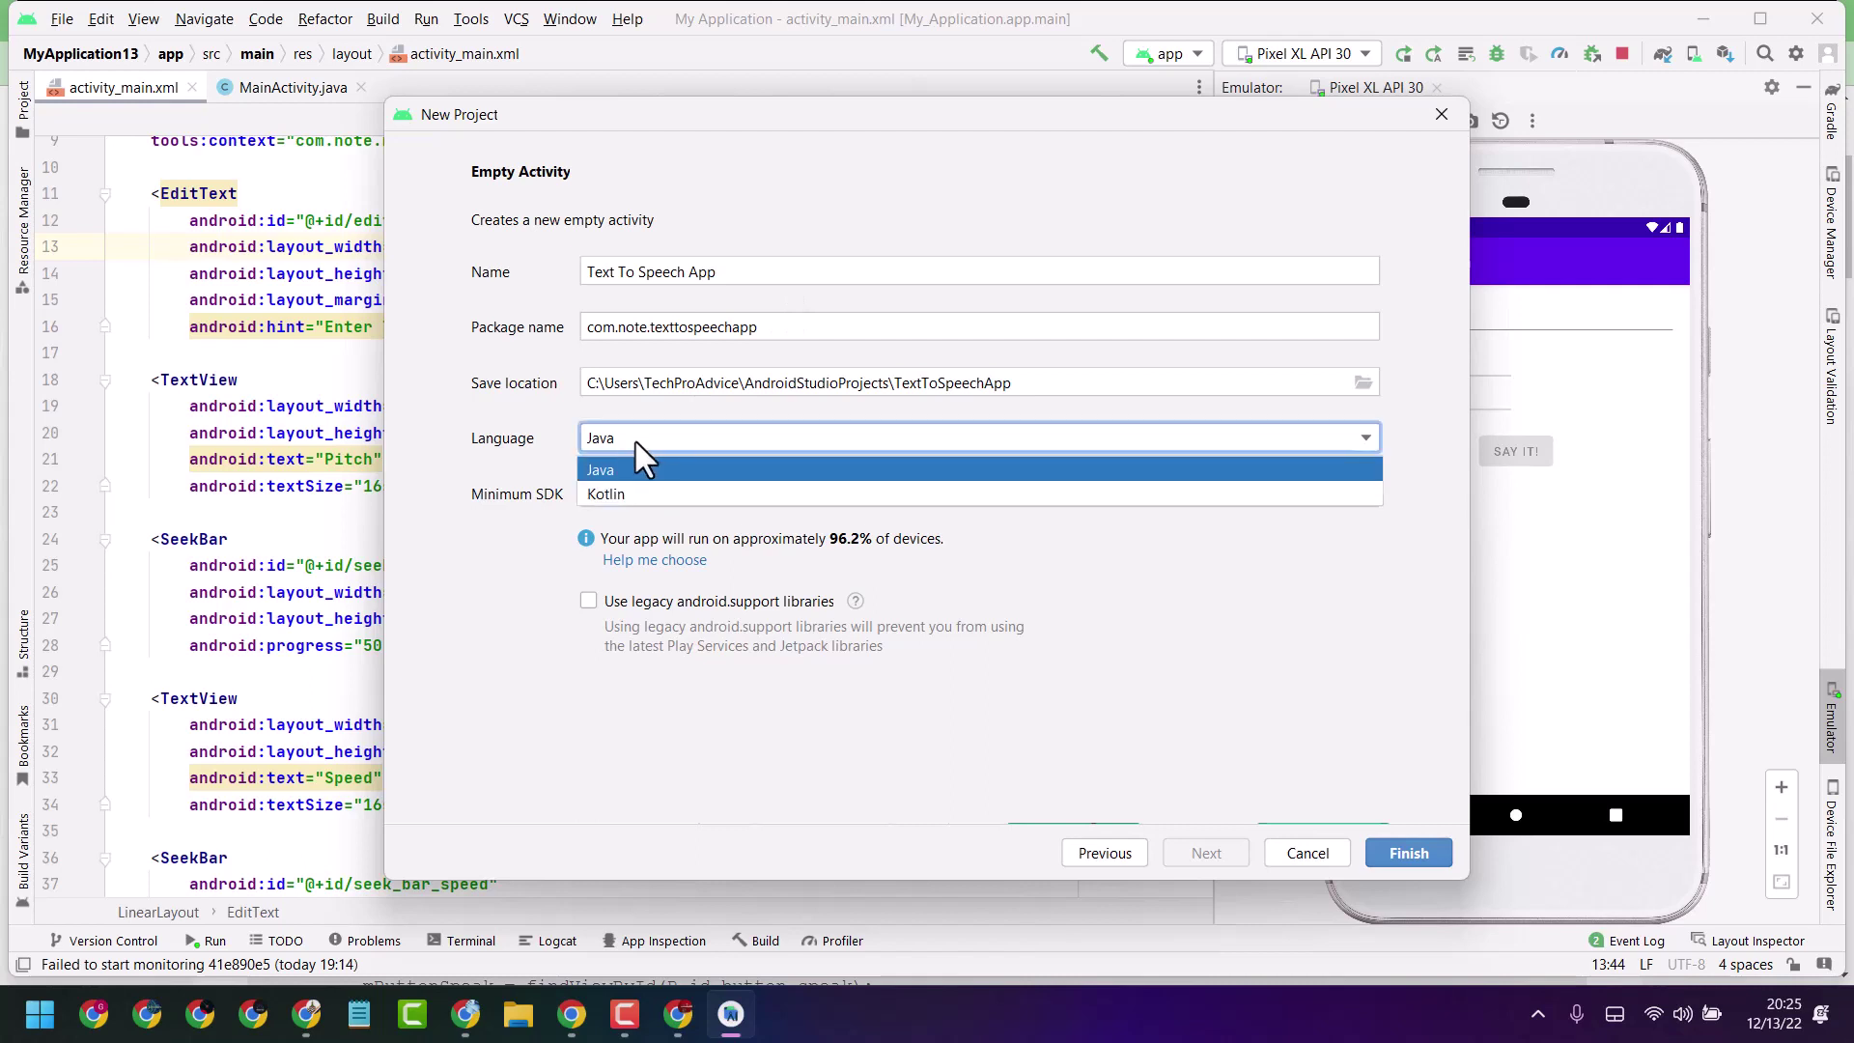
left_click(621, 470)
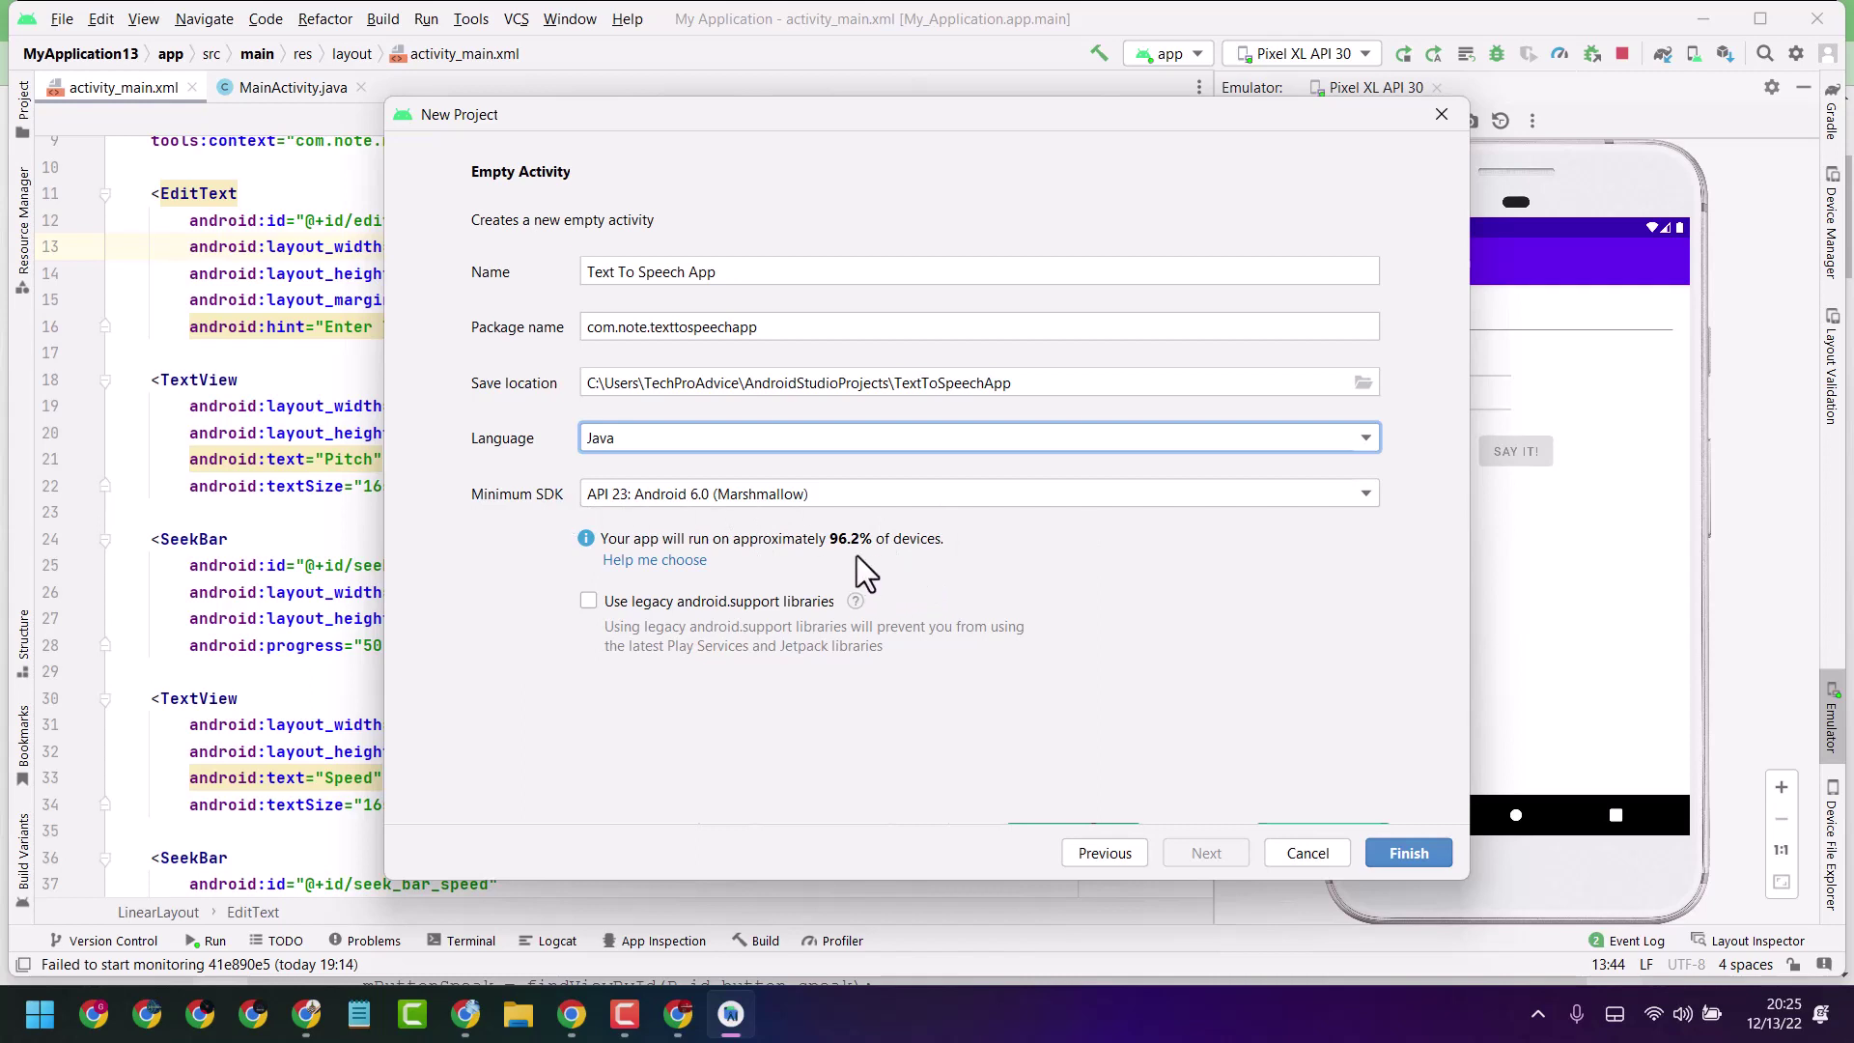
Finish the project wizard and bring up the article's MainActivity code in Chrome
left_click(1402, 854)
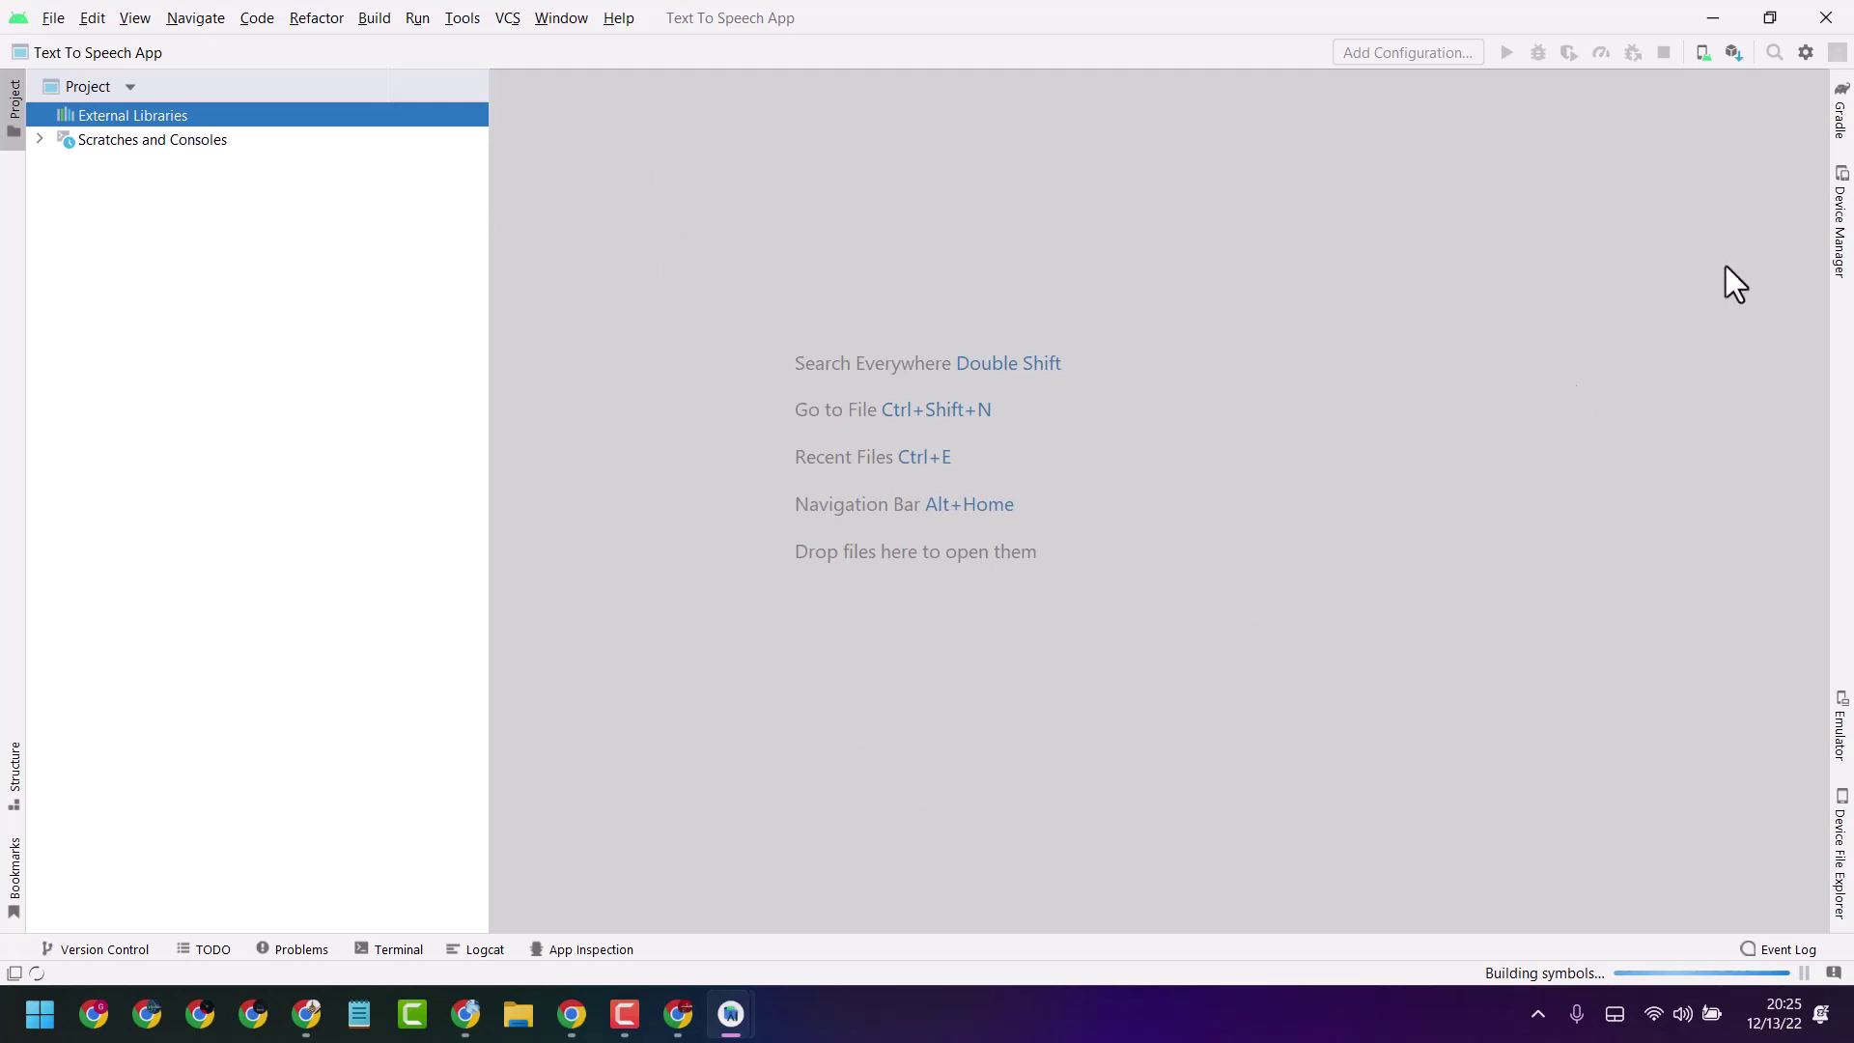
left_click(681, 1014)
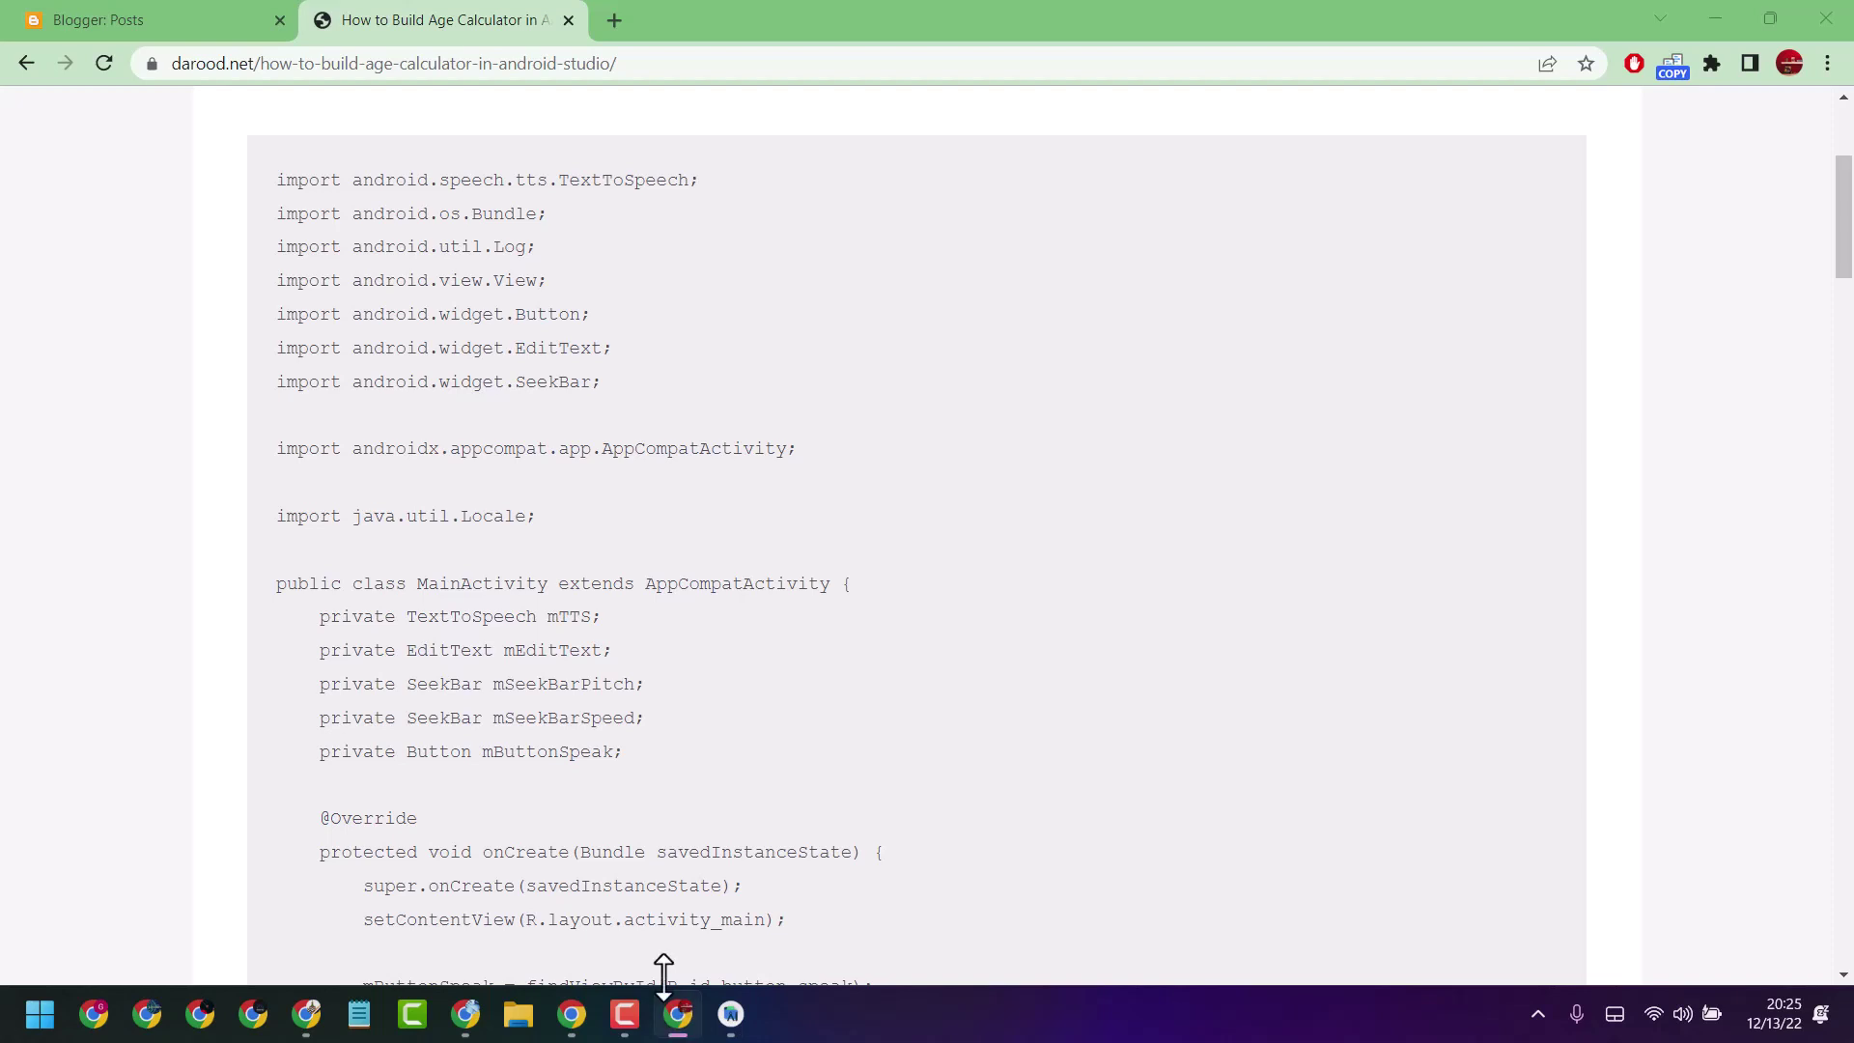
scroll(463, 492, "up", 1)
scroll(436, 464, "up", 1)
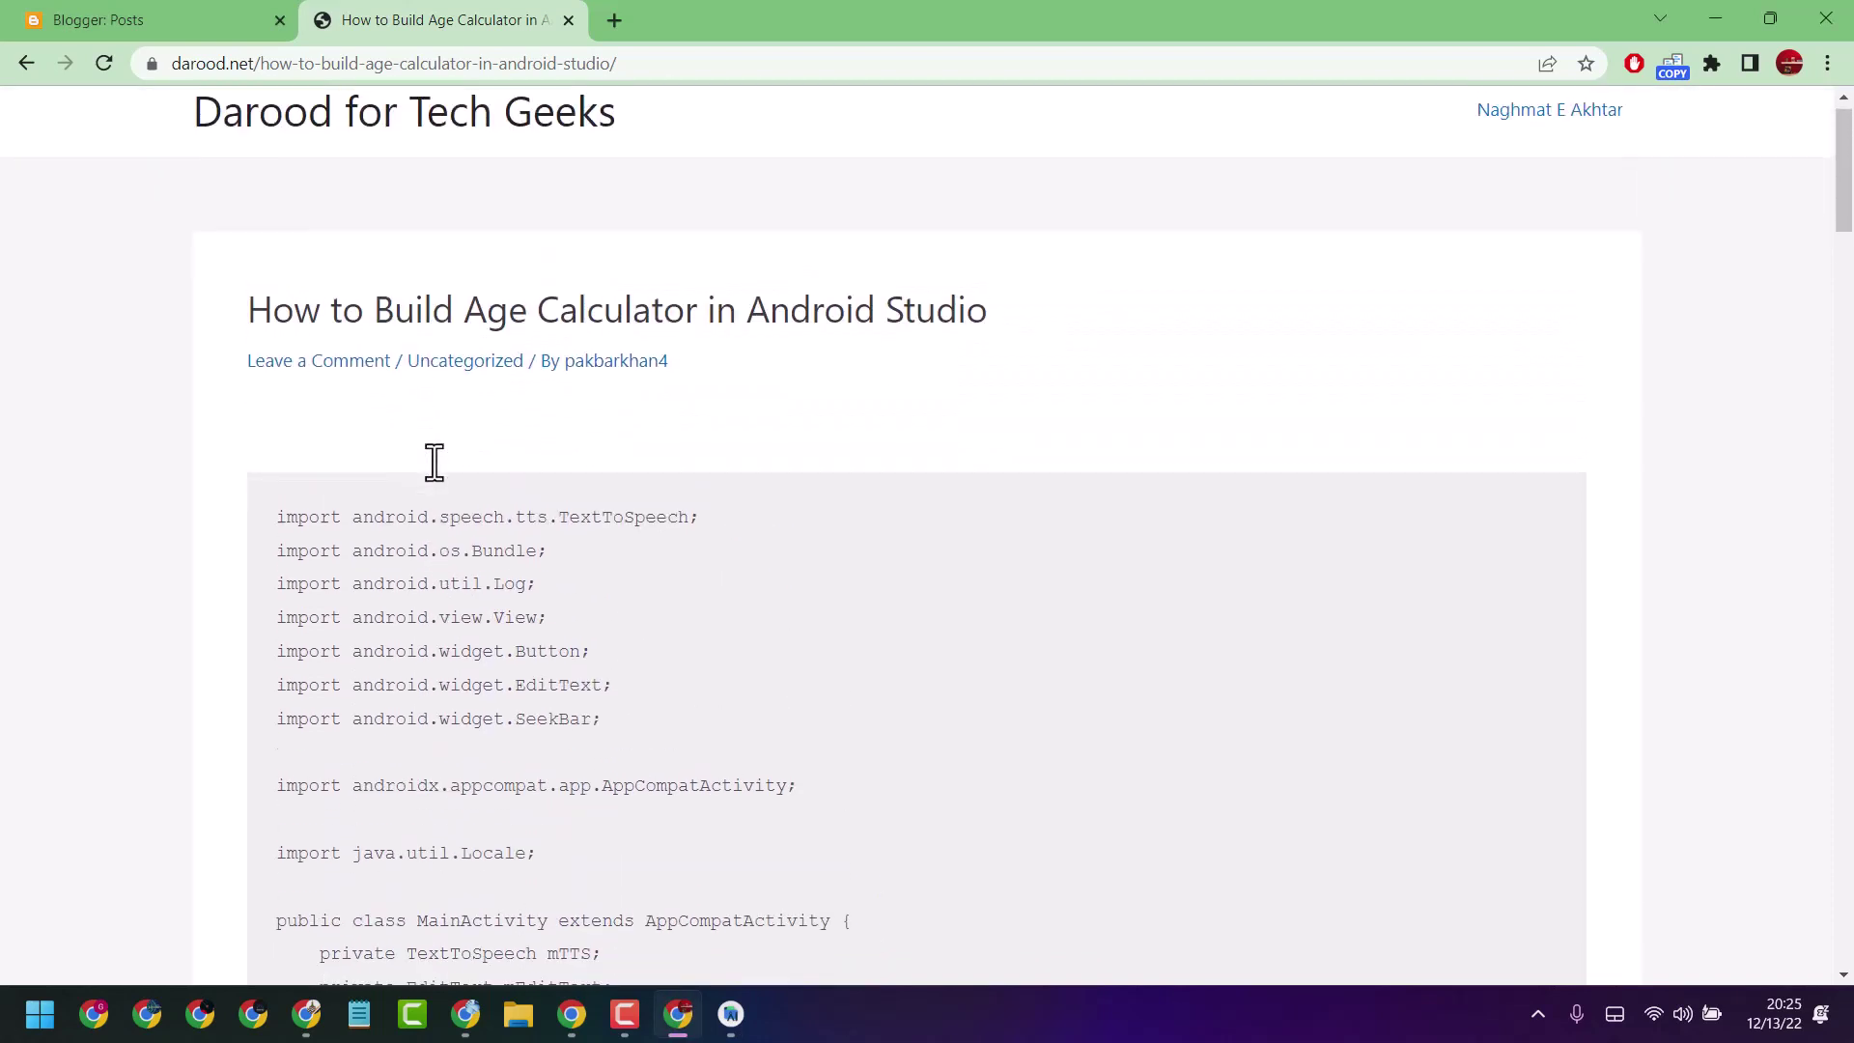
scroll(434, 463, "down", 1)
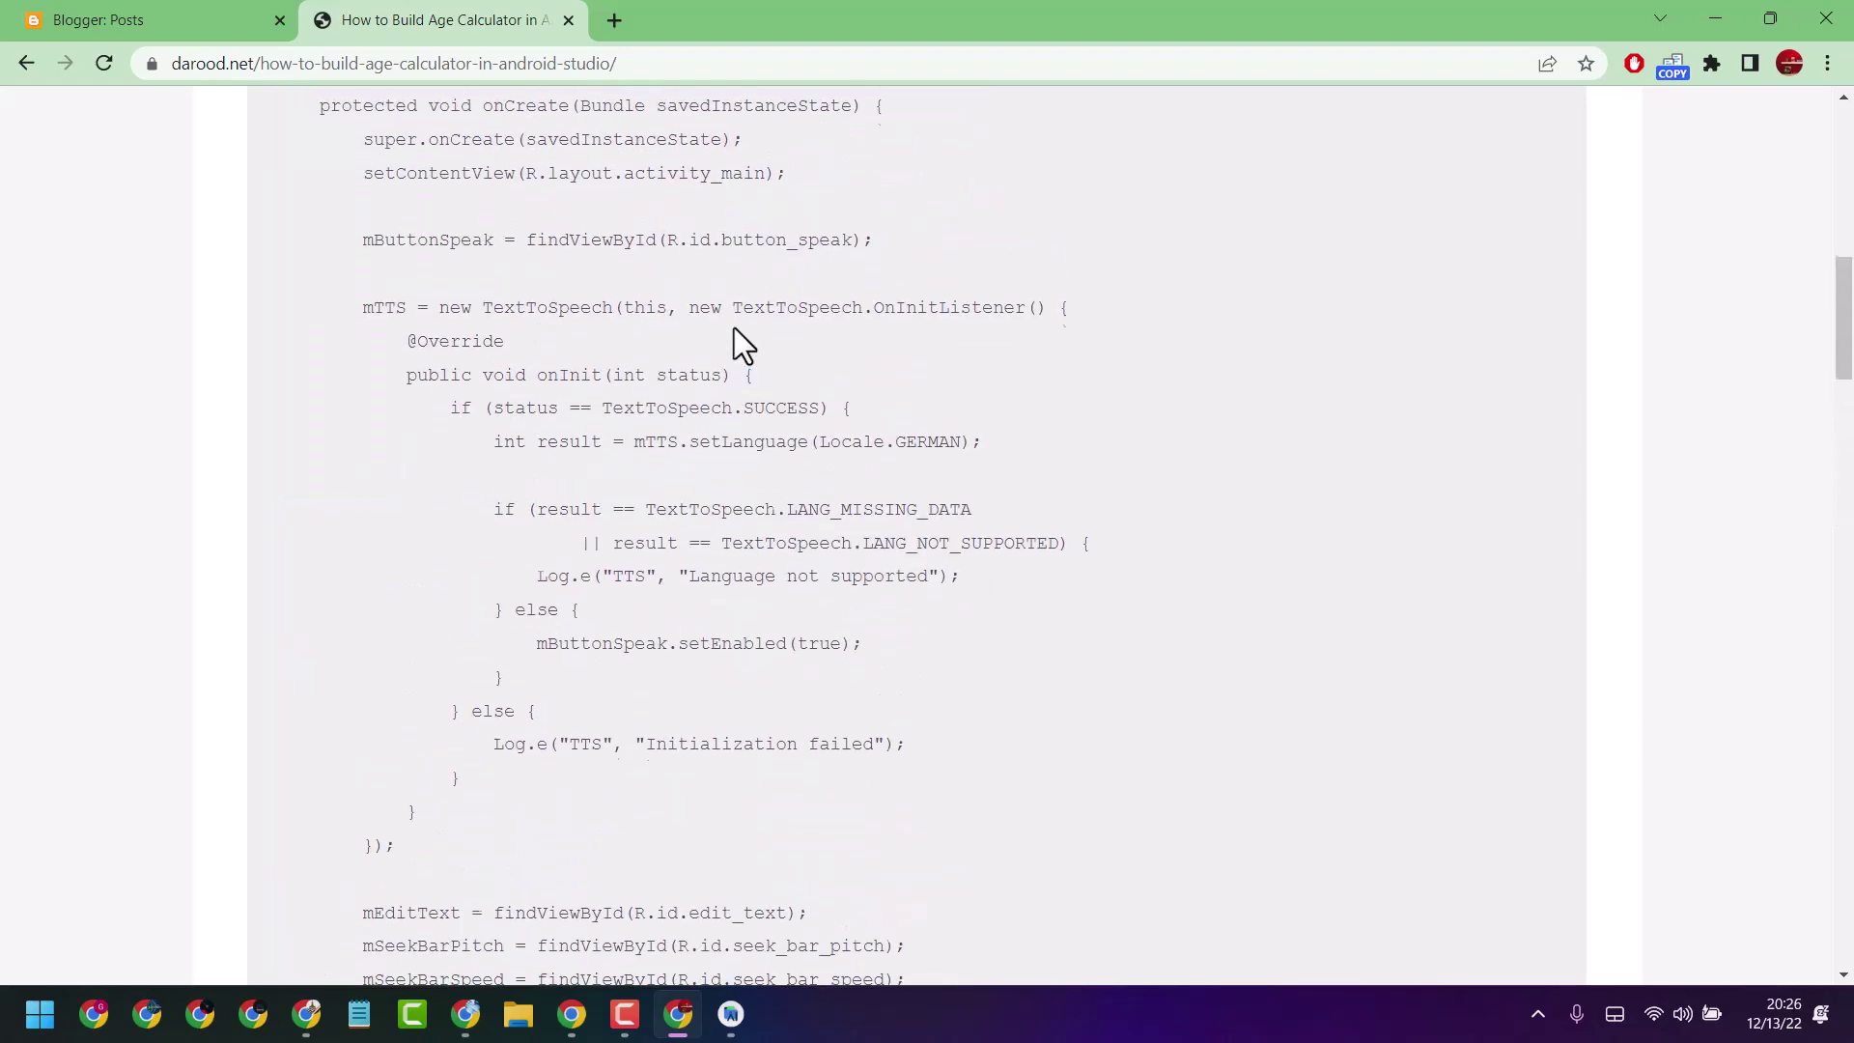
scroll(734, 329, "up", 3)
scroll(733, 328, "up", 2)
scroll(735, 329, "up", 3)
scroll(735, 328, "up", 3)
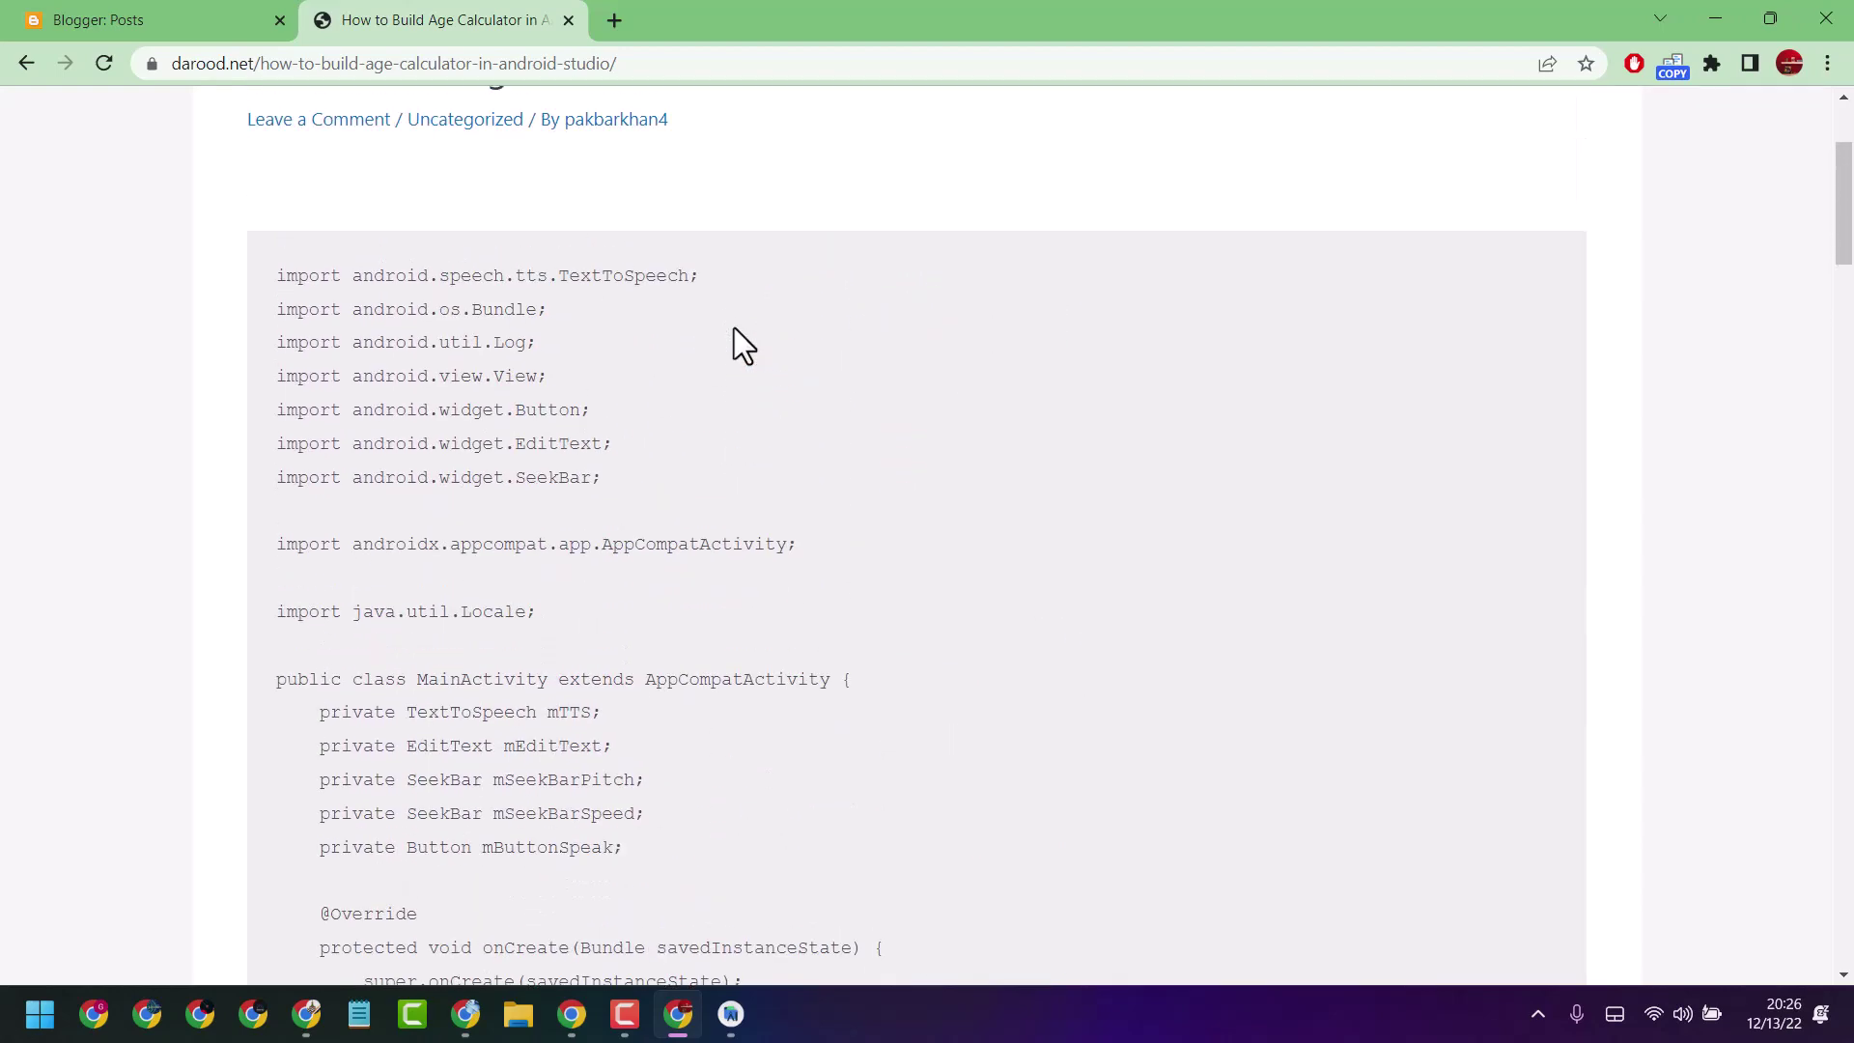
Replace the template class below MainActivity.java's package line with the copied tutorial code
left_click(730, 1014)
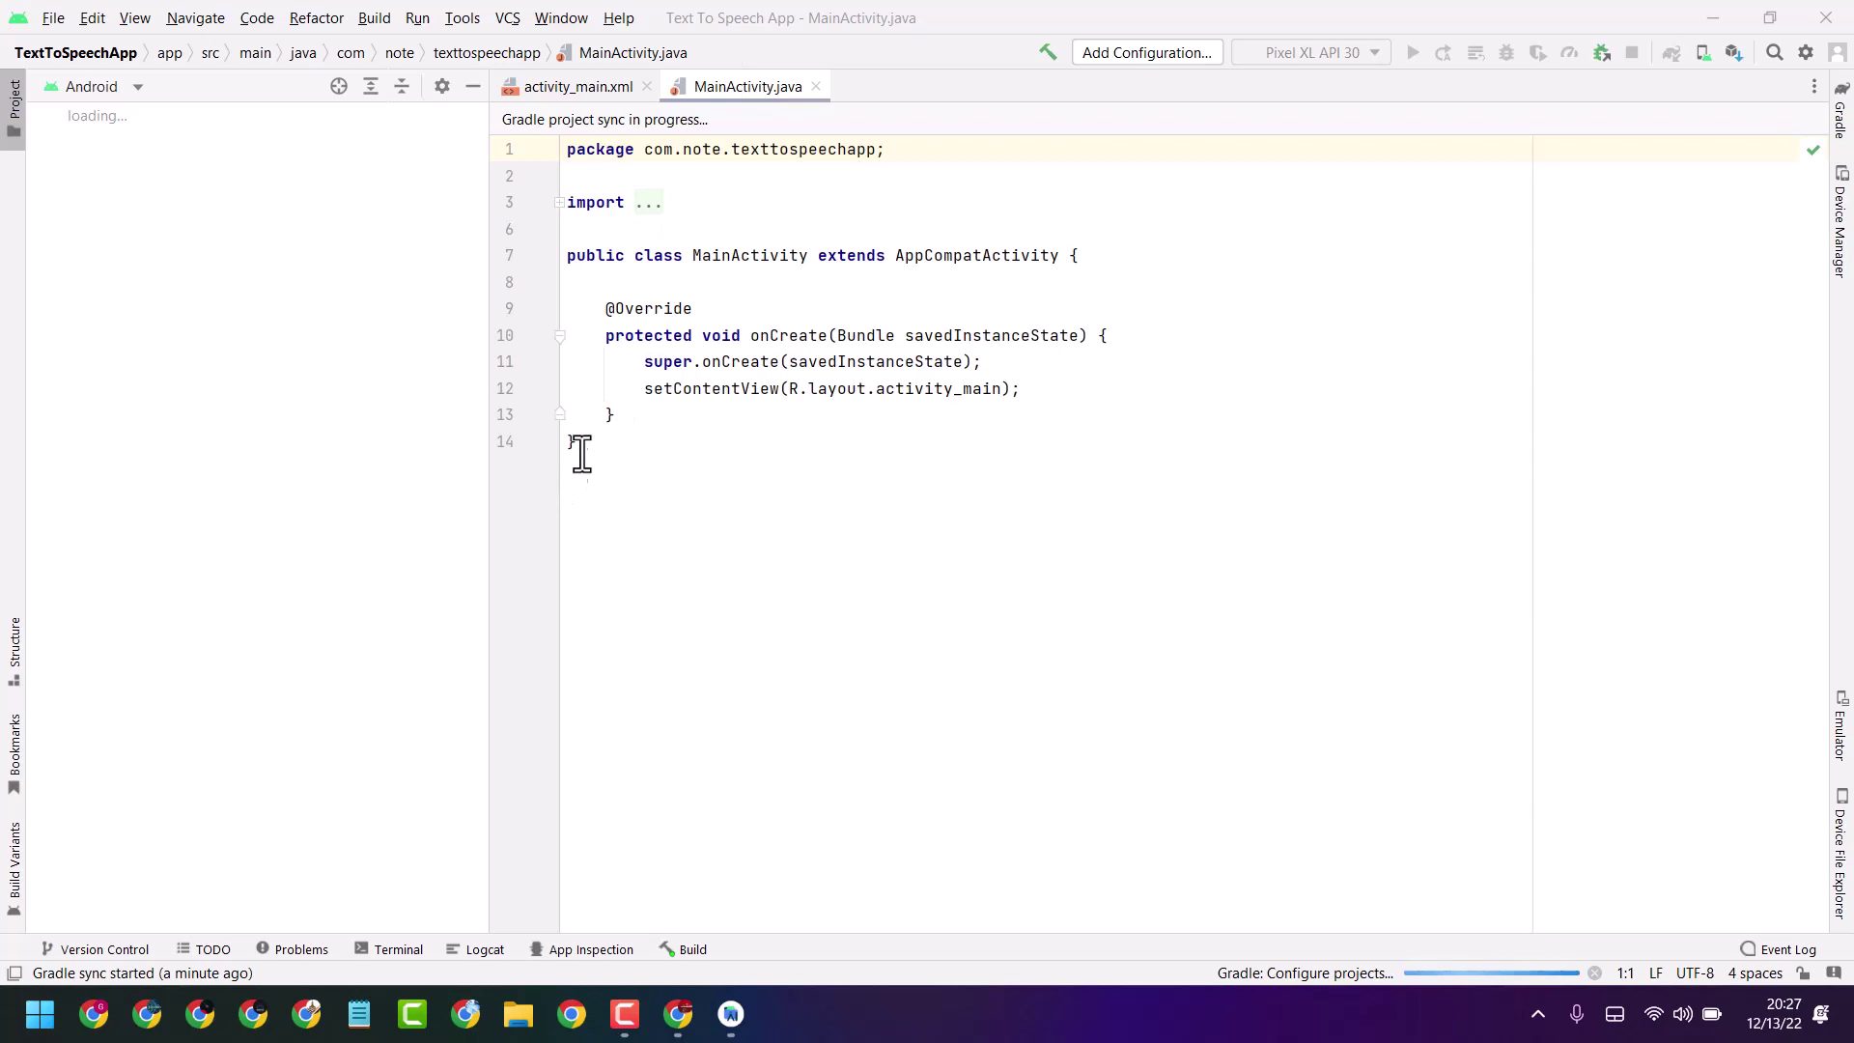
left_click_drag(578, 443, 565, 202)
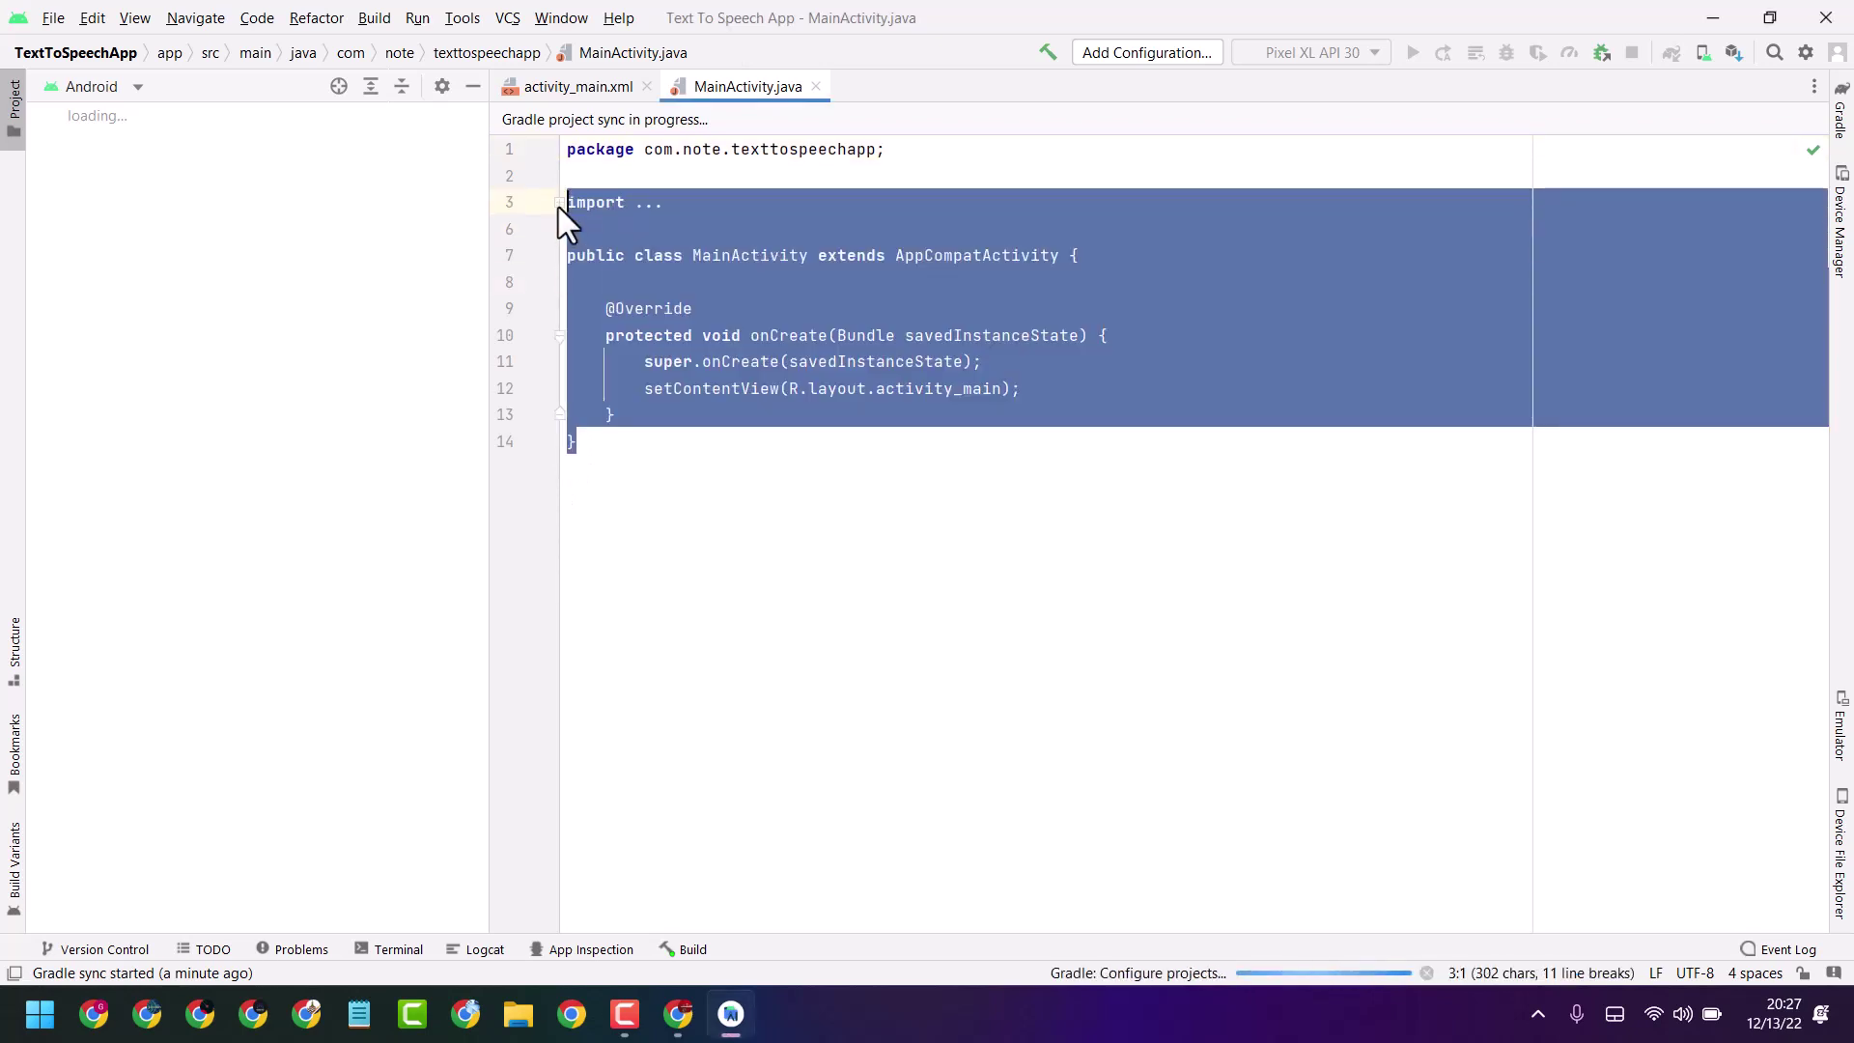
key("Delete")
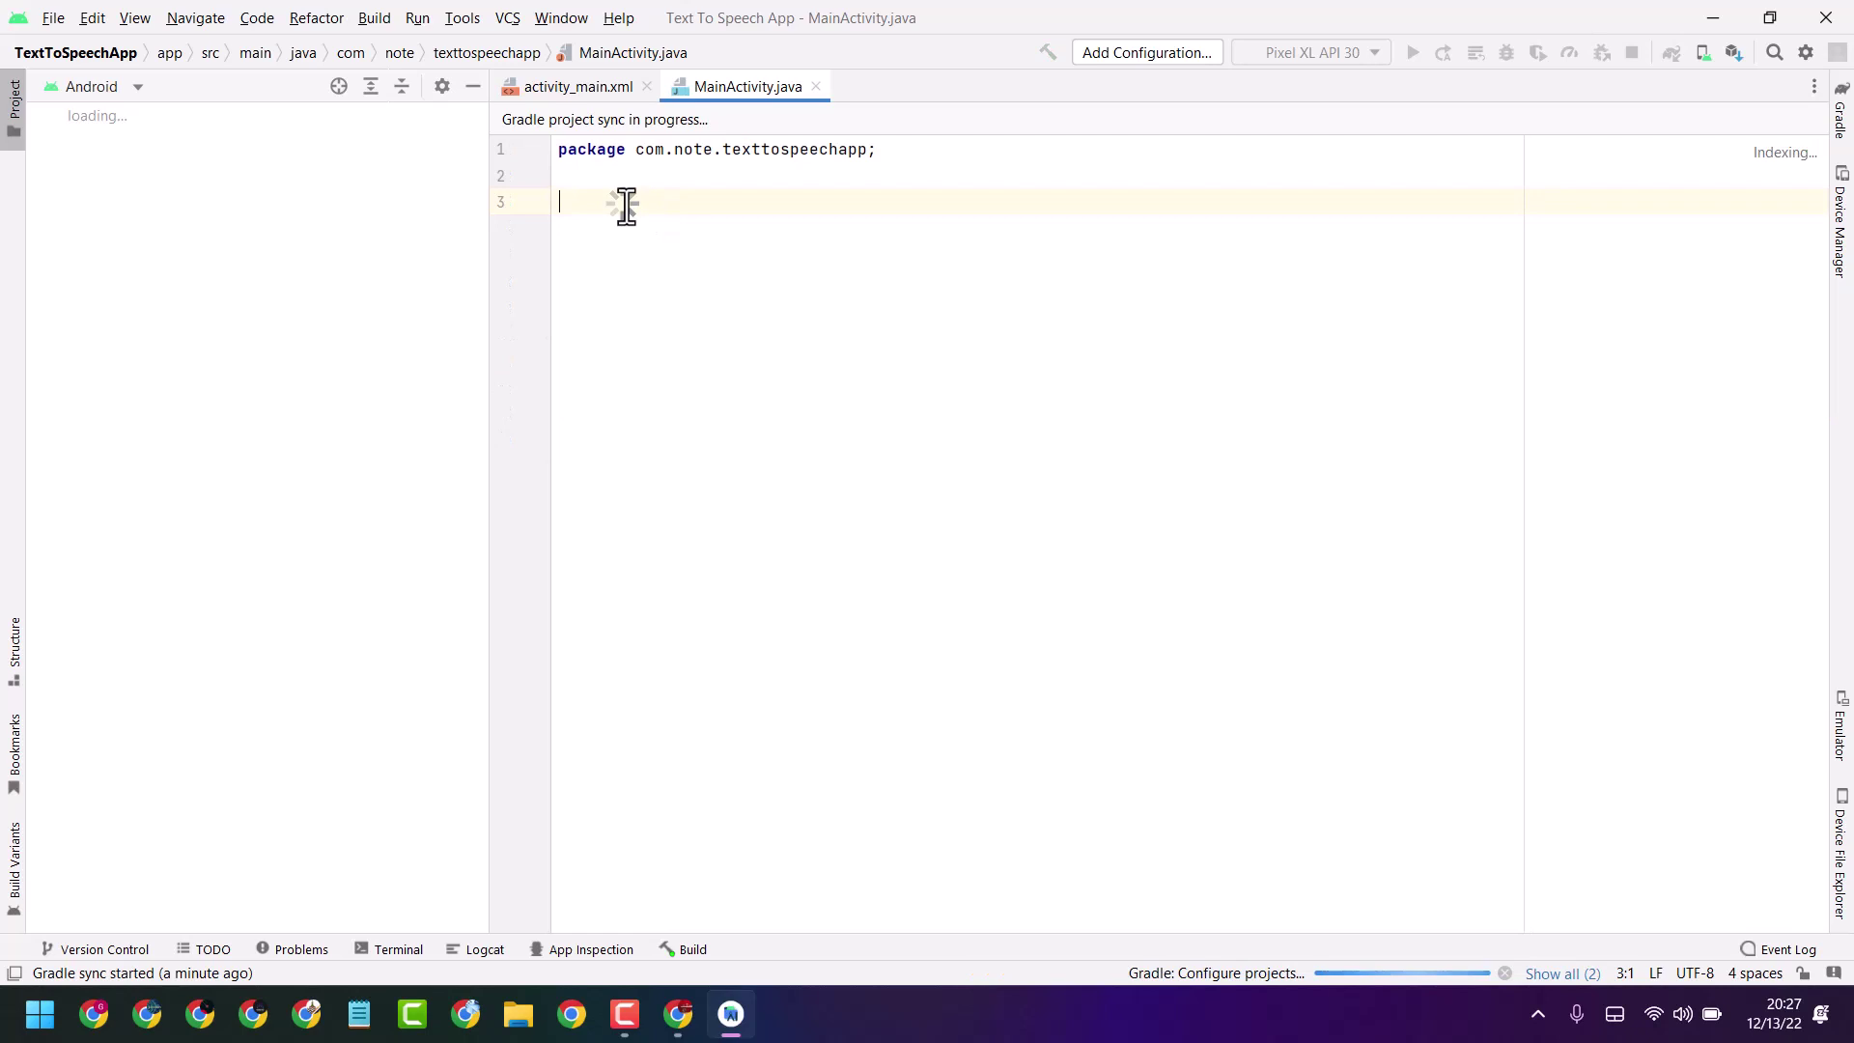
key("ctrl+v")
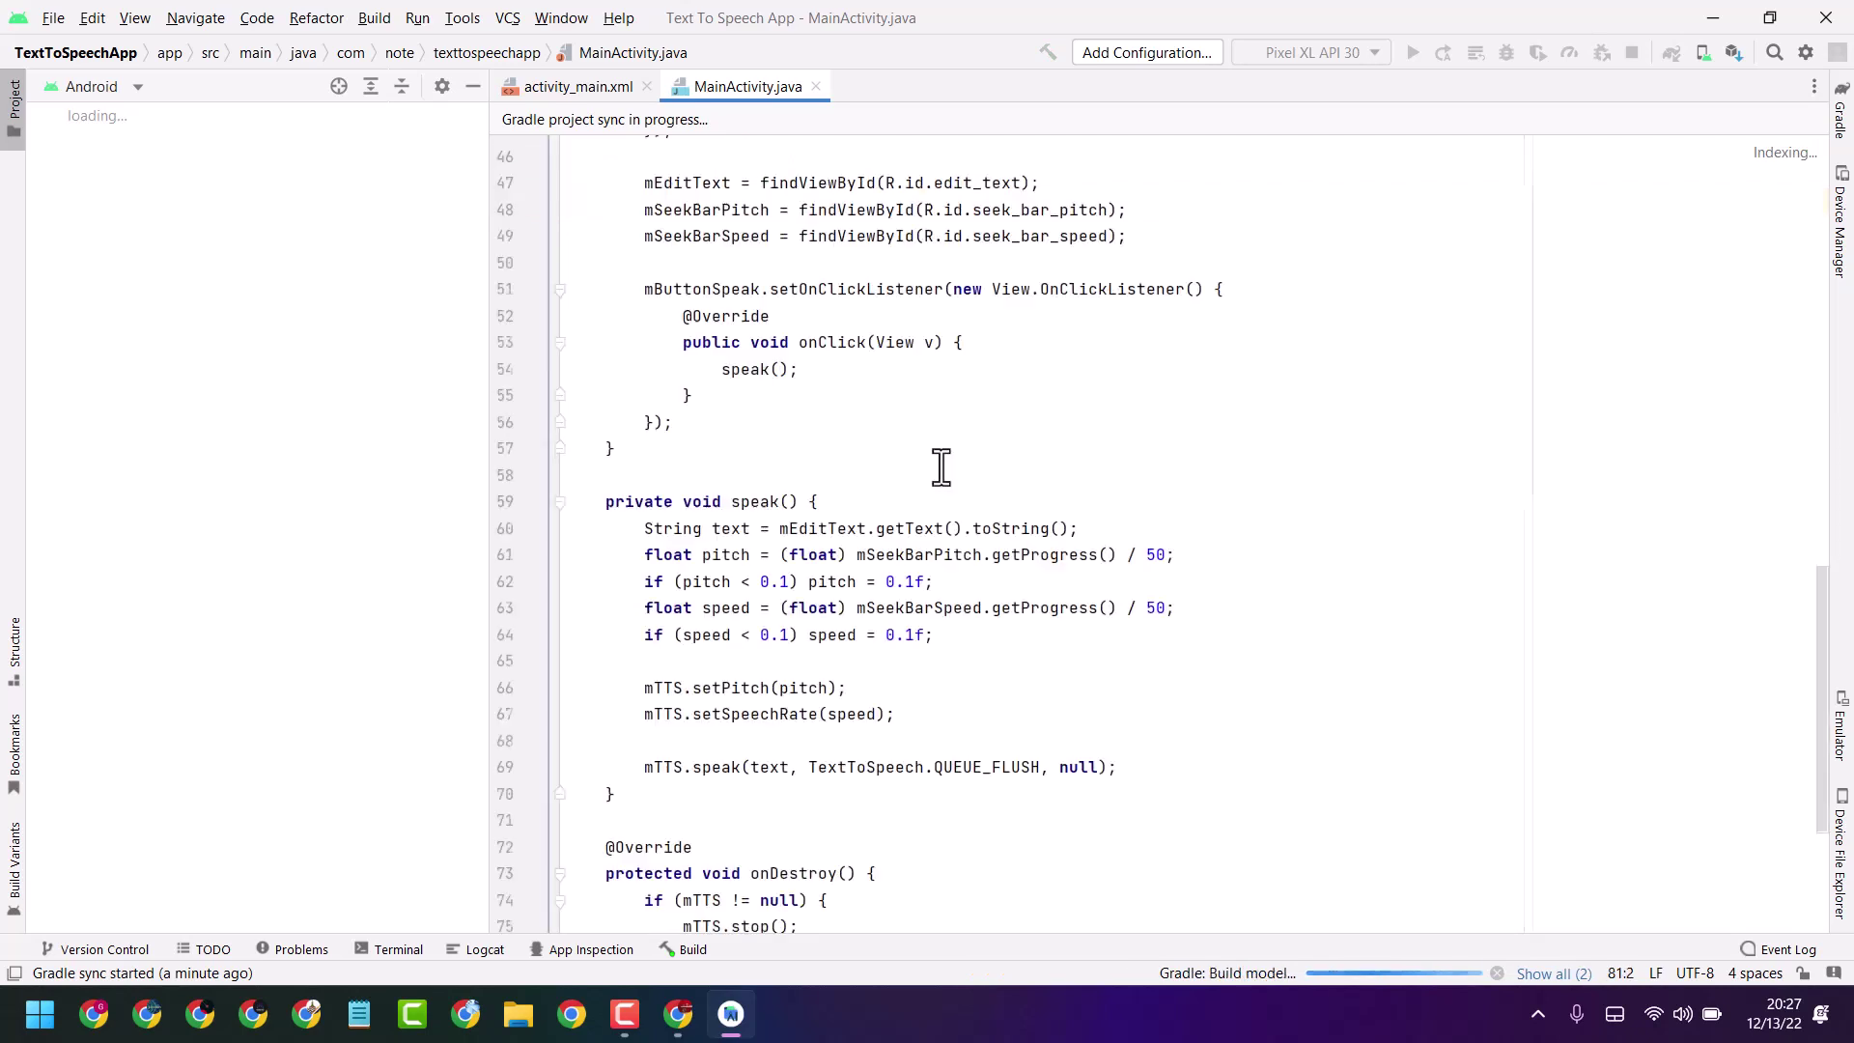
scroll(943, 468, "up", 5)
scroll(943, 468, "up", 5)
scroll(941, 469, "up", 5)
scroll(942, 468, "up", 3)
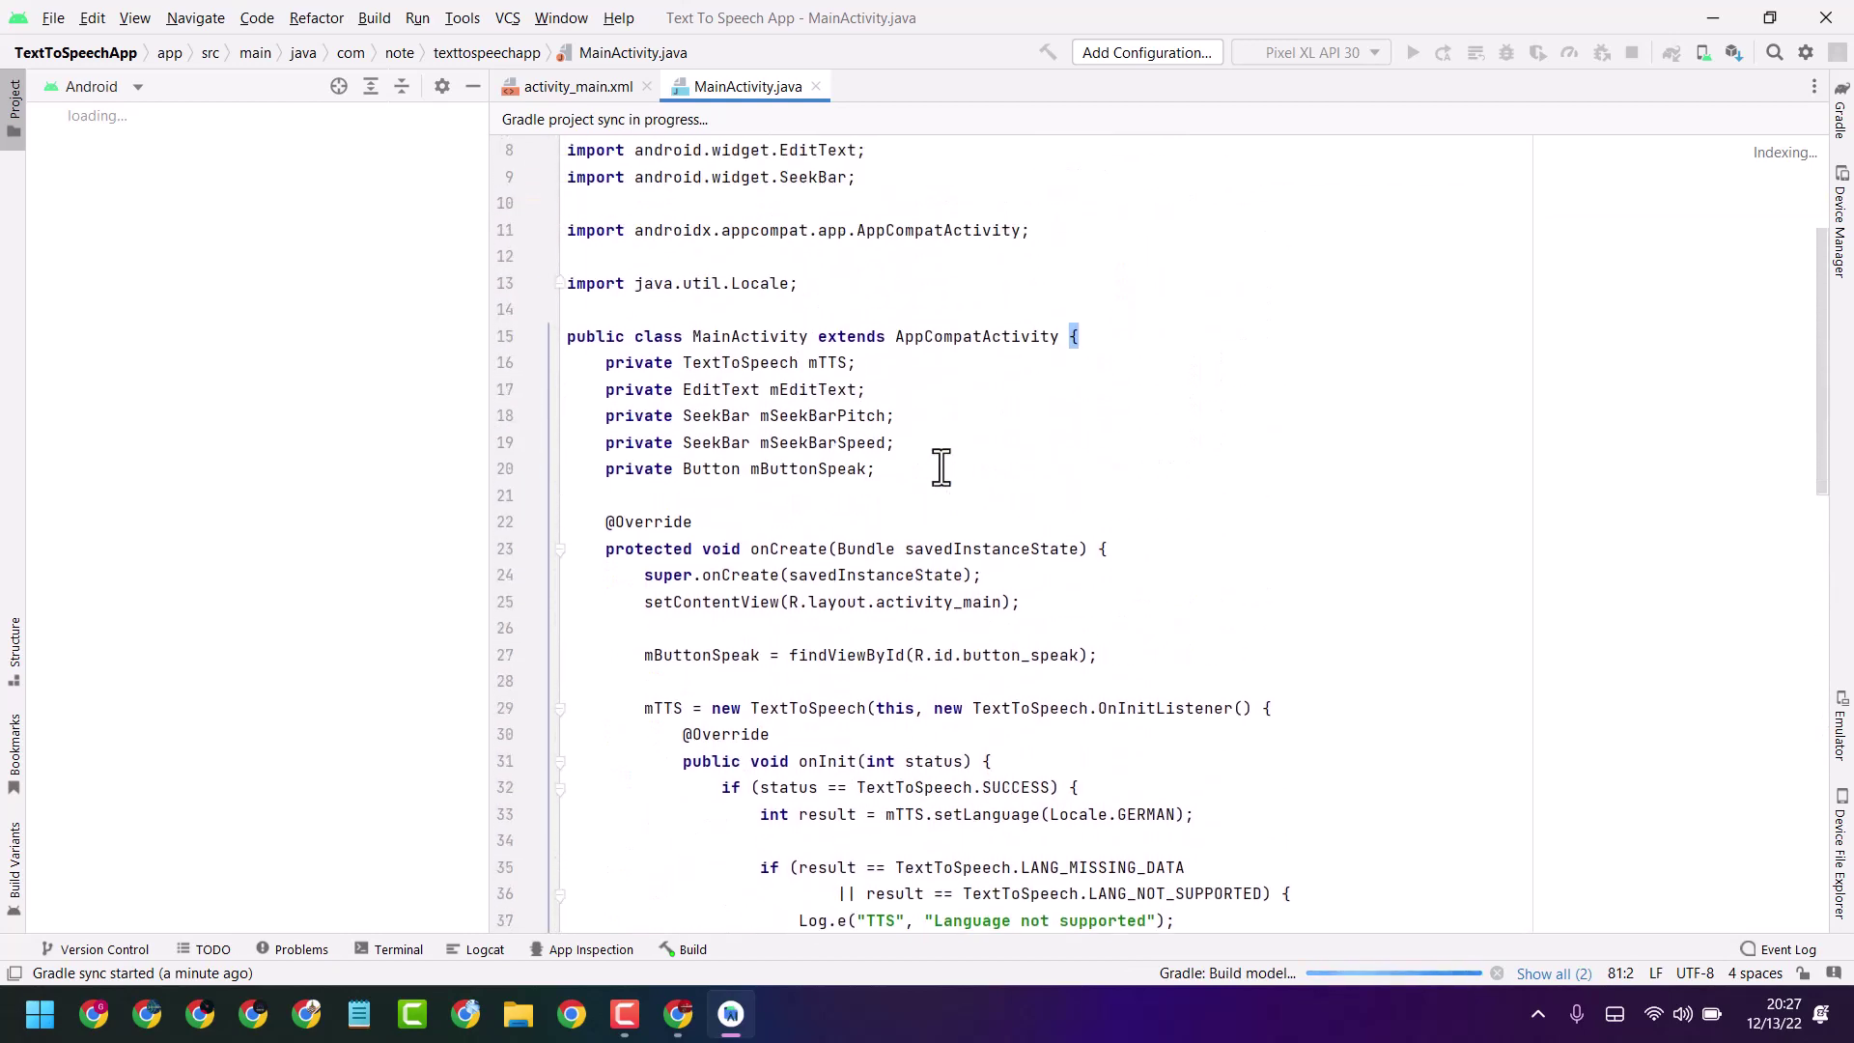
Copy the article's LinearLayout XML block and return to Android Studio
left_click(679, 1018)
scroll(391, 616, "down", 5)
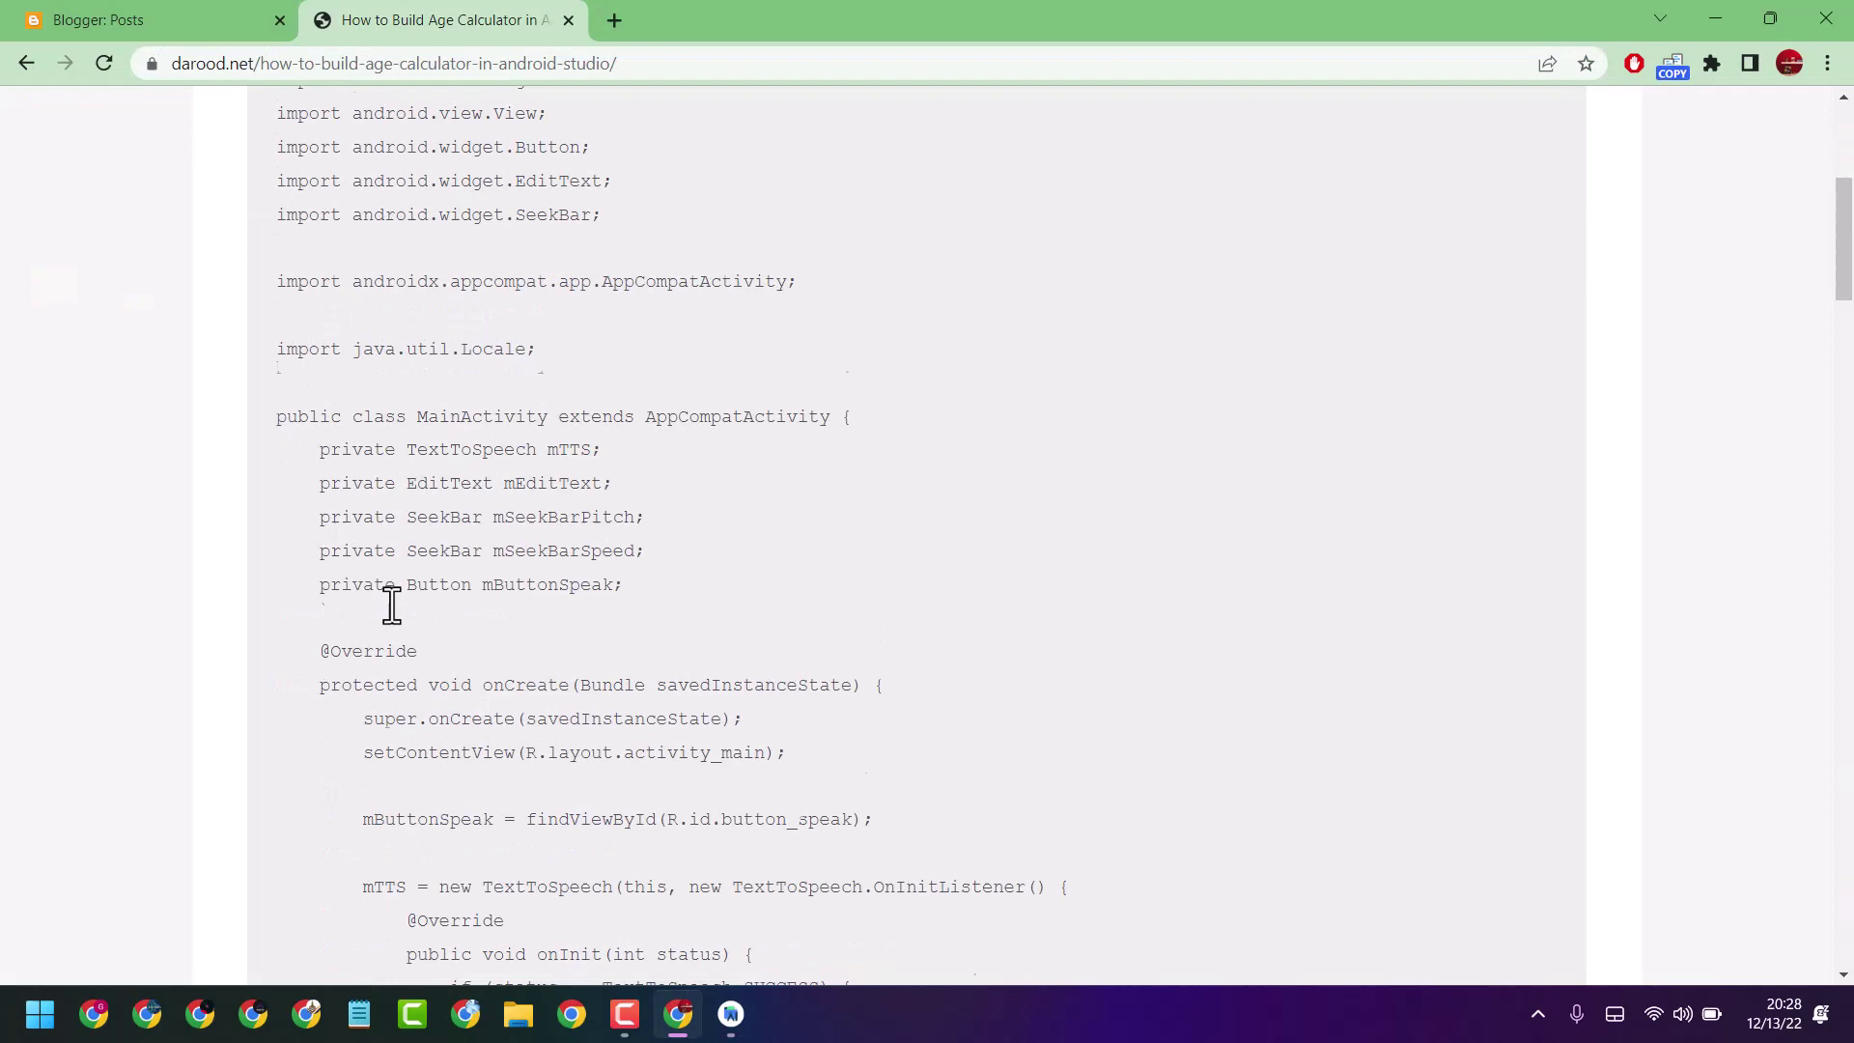
scroll(391, 616, "down", 5)
scroll(391, 616, "down", 5)
scroll(391, 615, "down", 4)
scroll(392, 605, "down", 4)
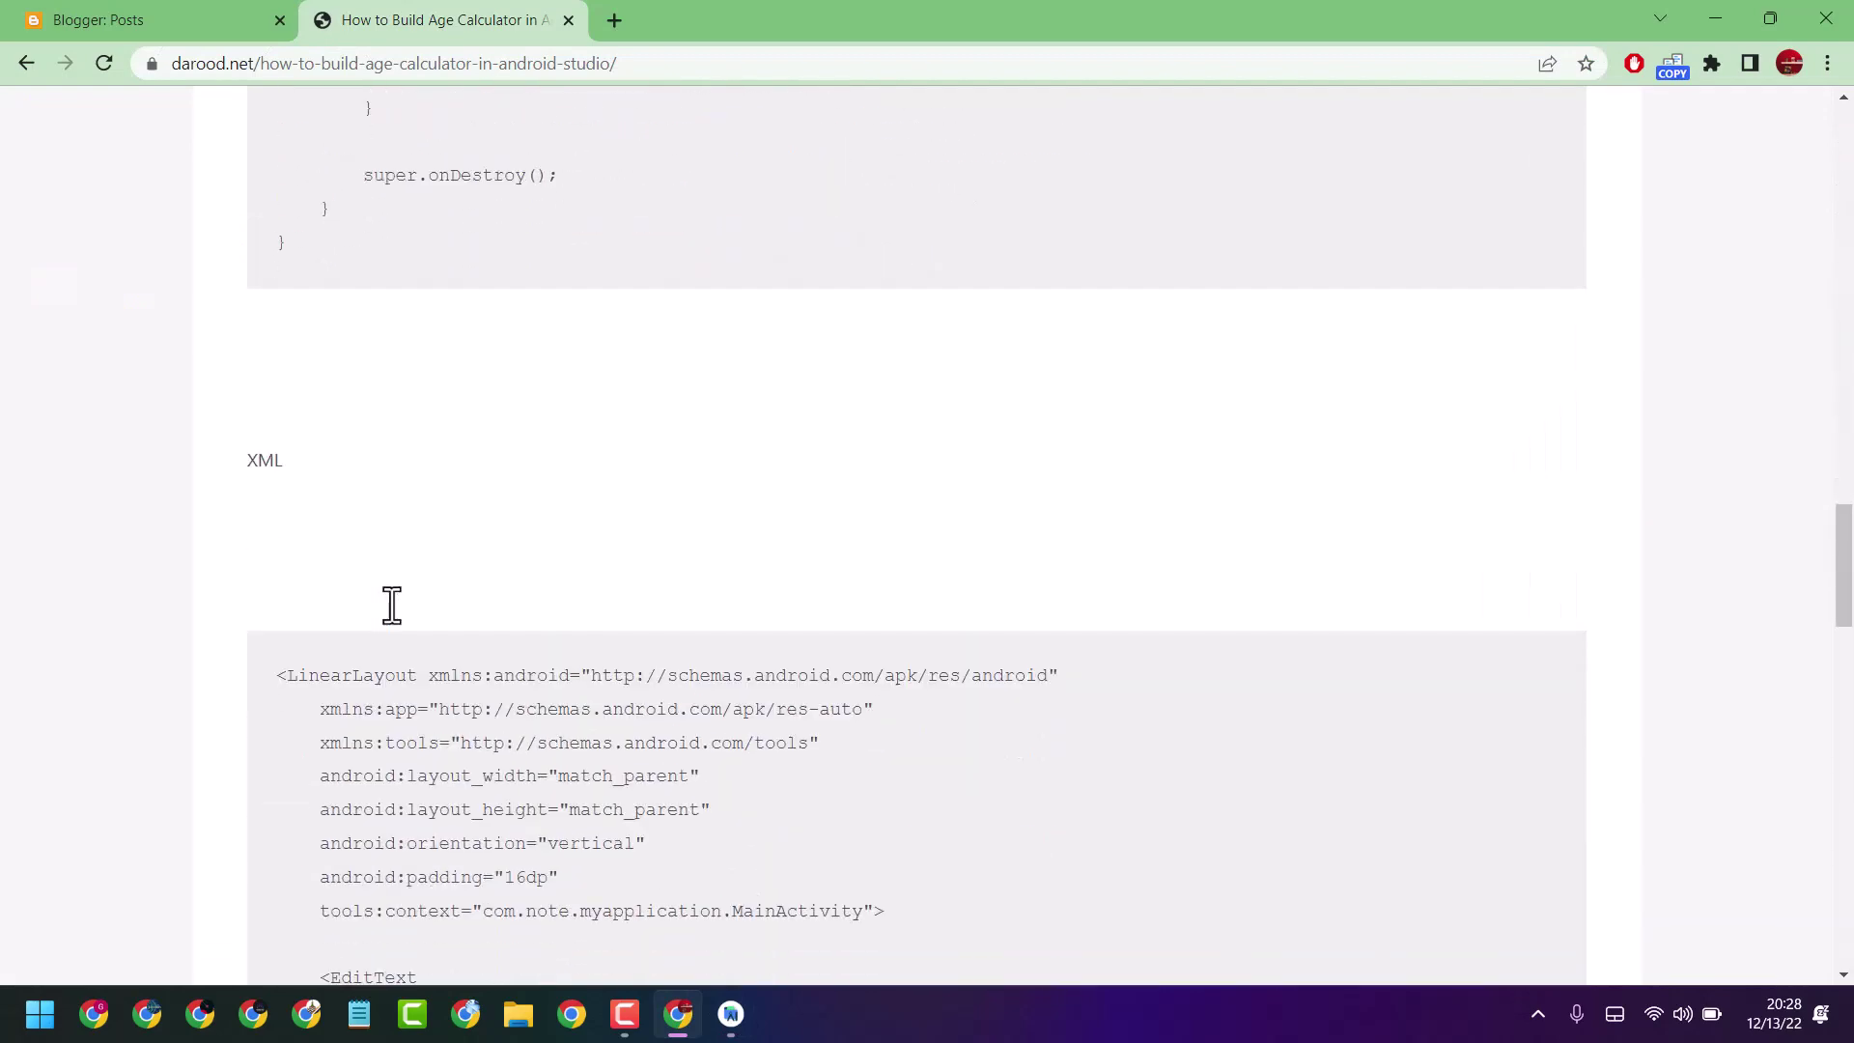
scroll(399, 621, "down", 3)
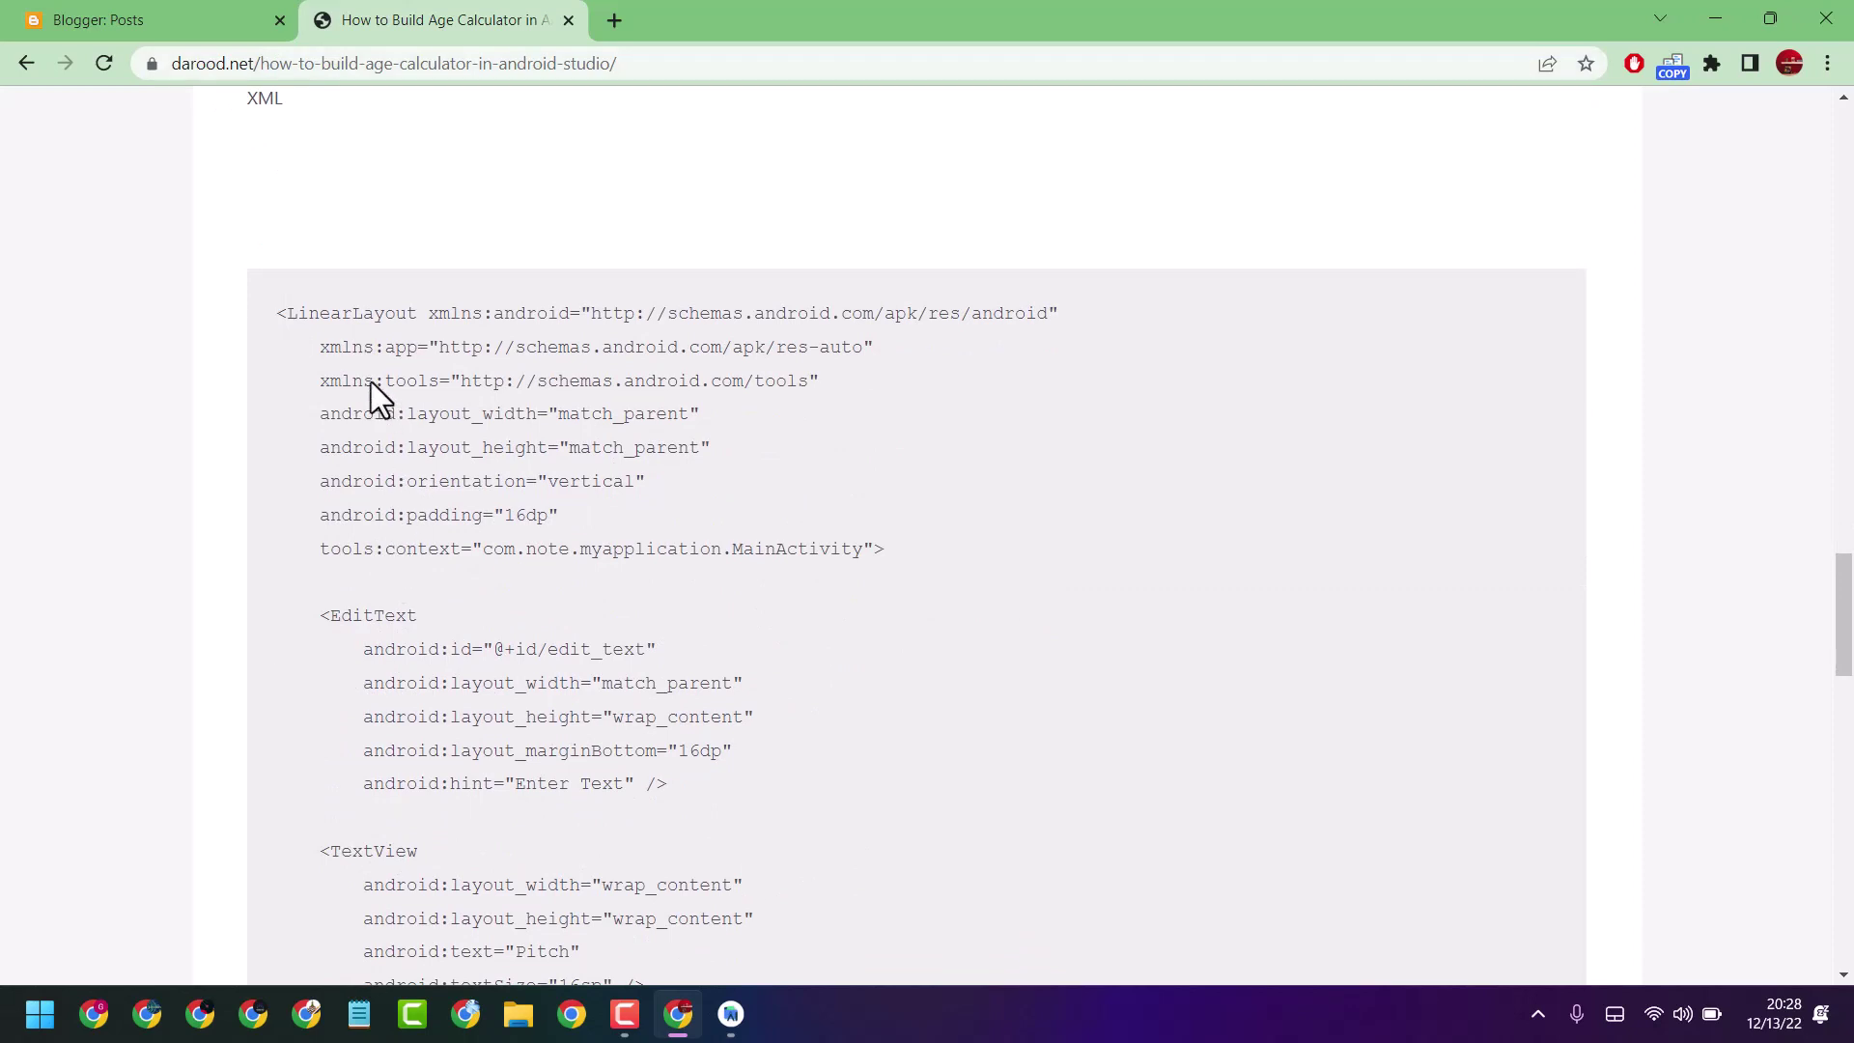
mouse_move(278, 313)
left_mouse_down()
mouse_move(569, 957)
mouse_move(454, 480)
left_mouse_up()
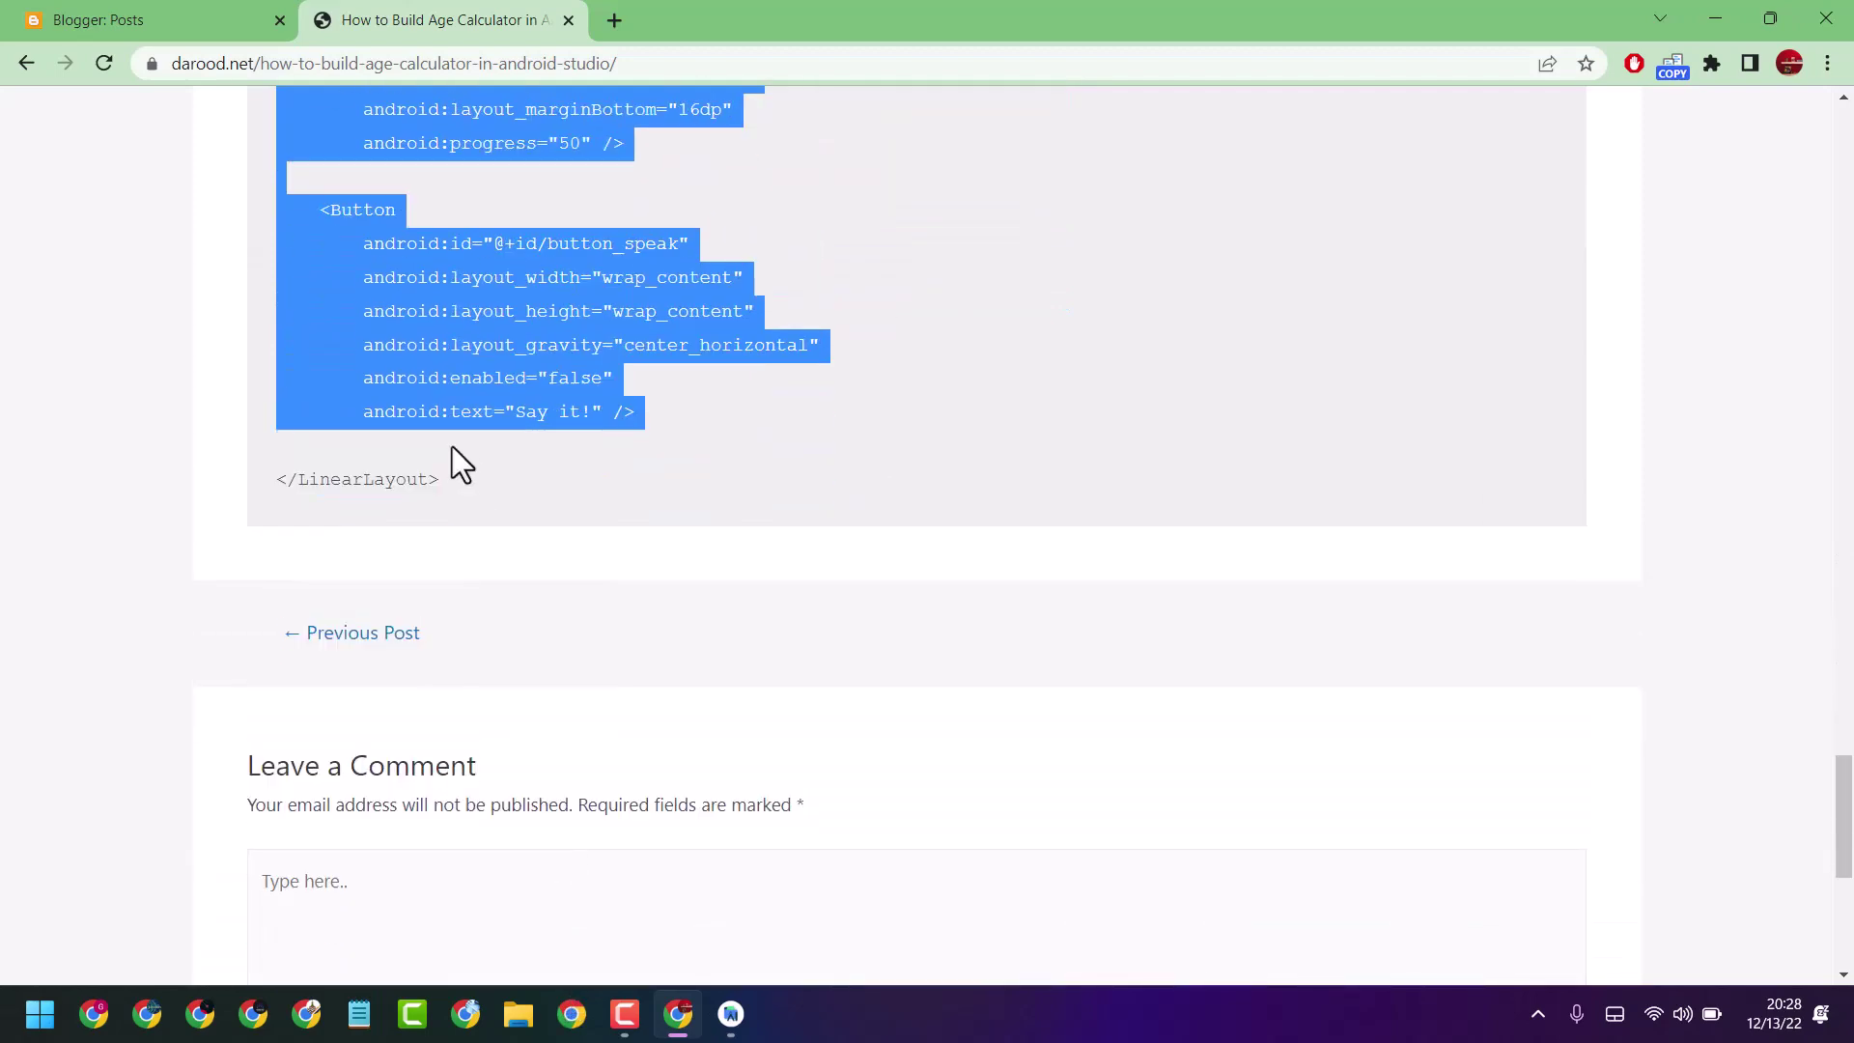
right_click(417, 293)
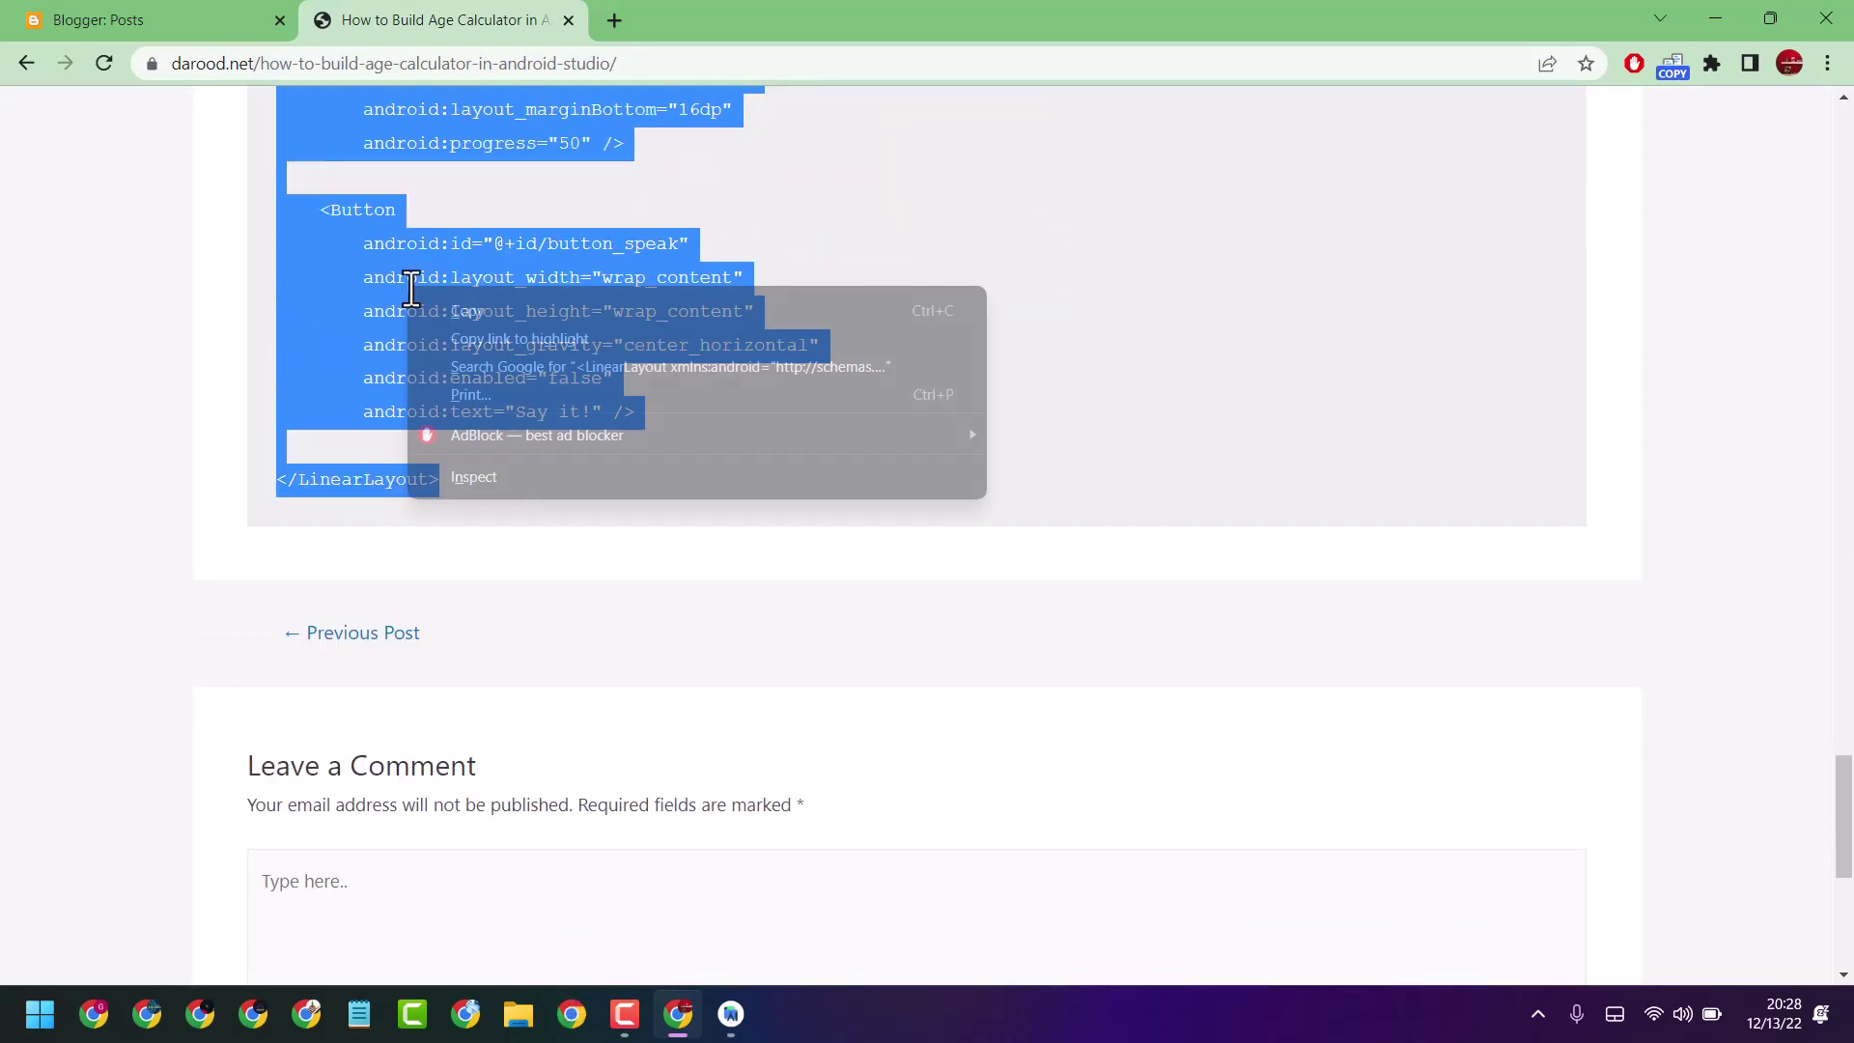
left_click(467, 310)
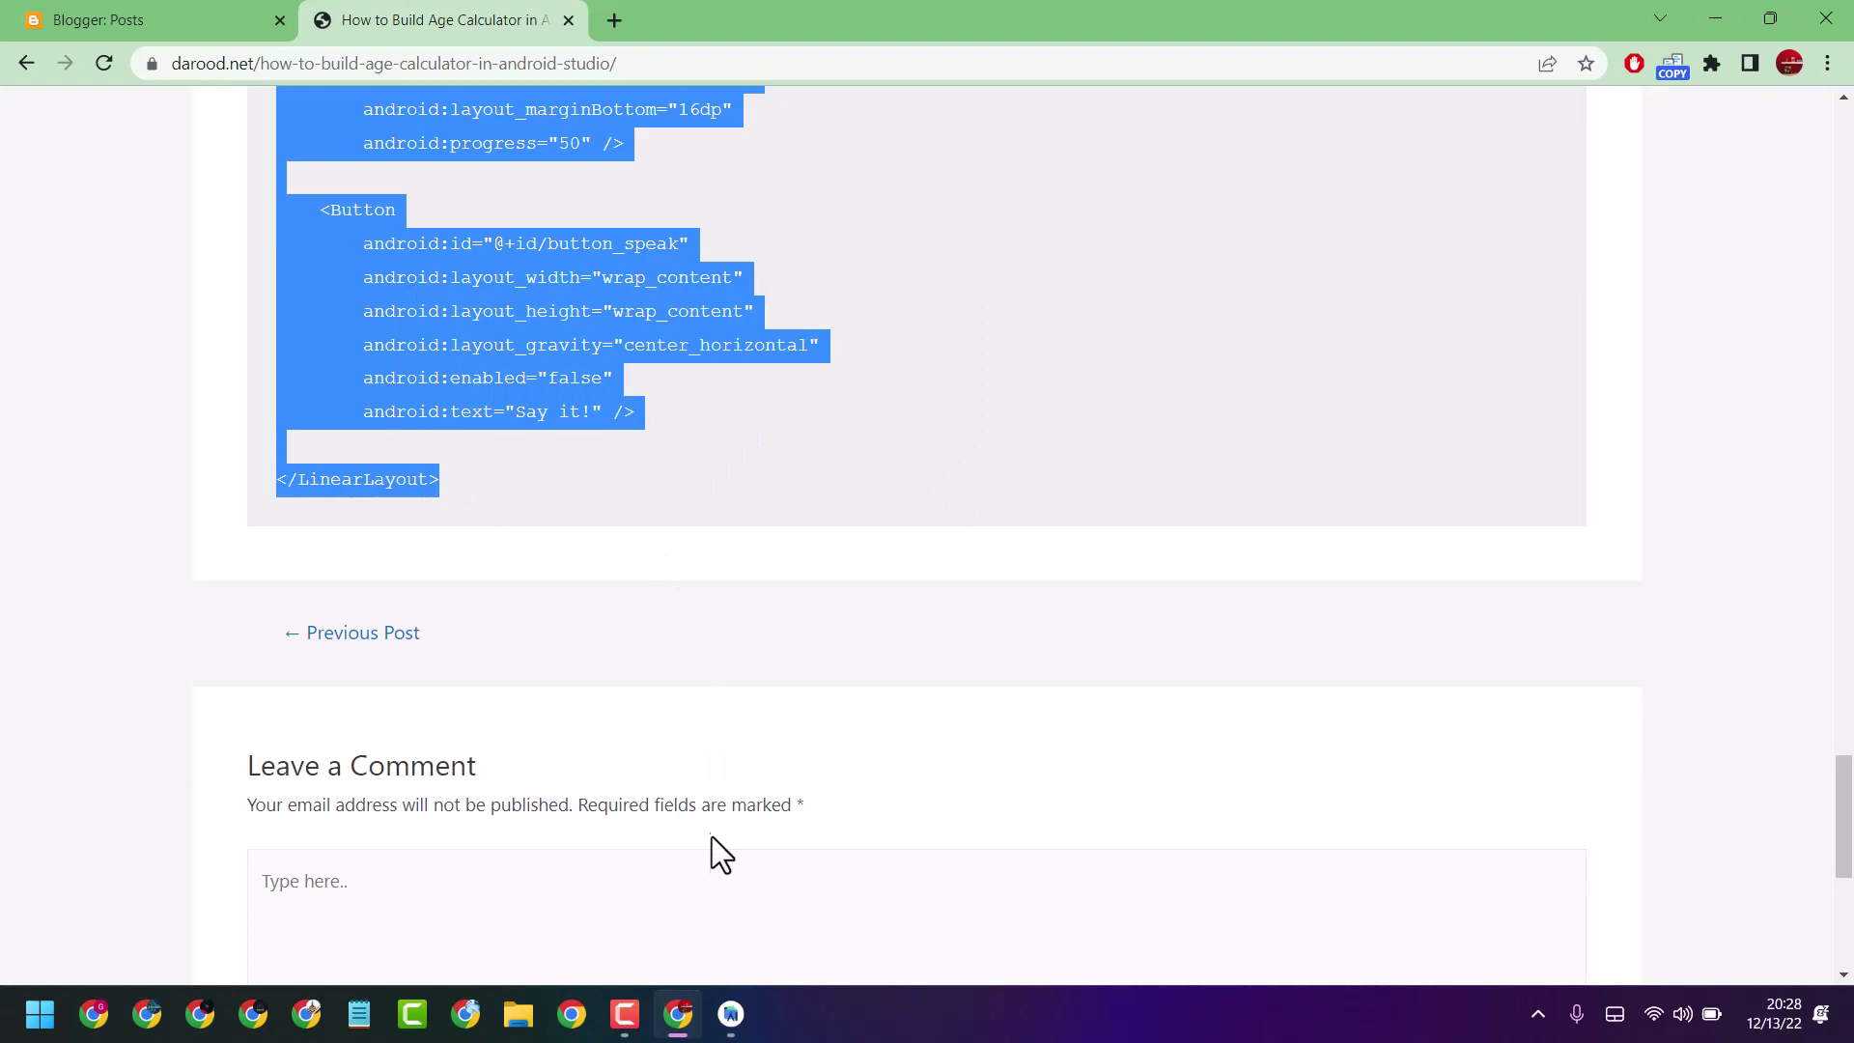
left_click(731, 1019)
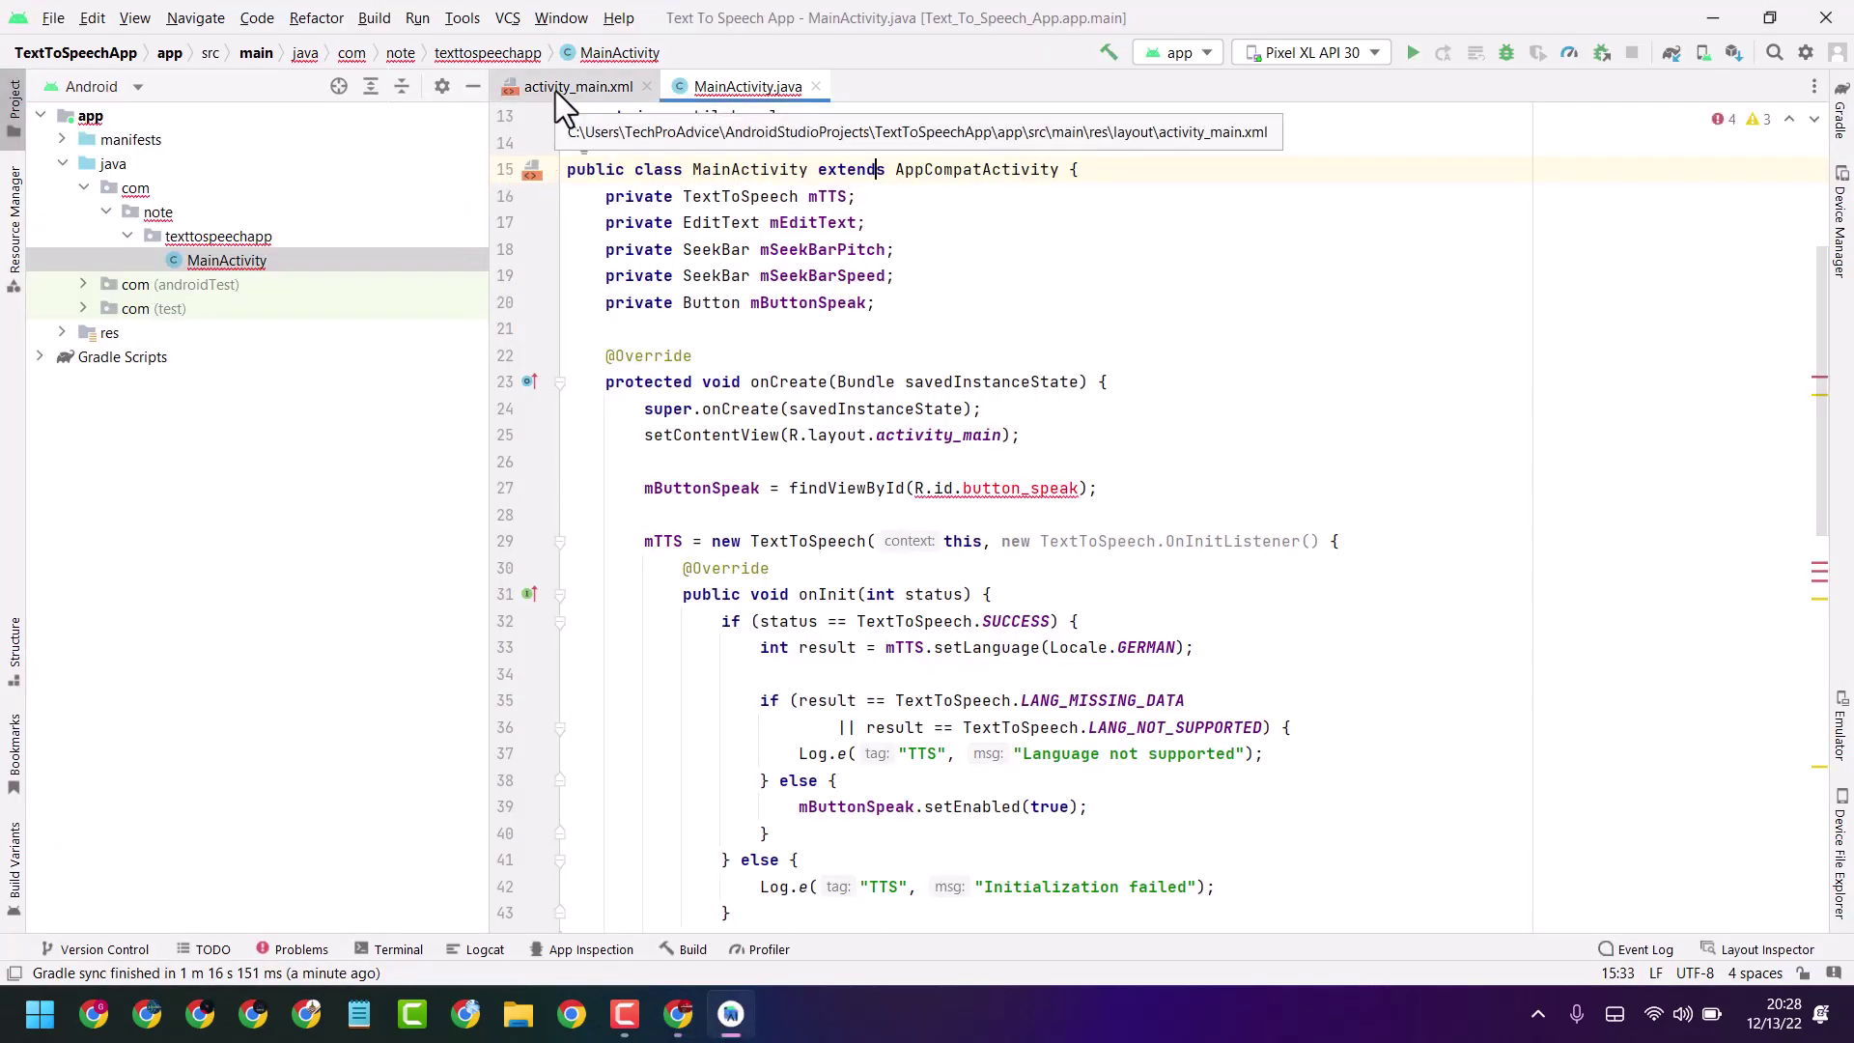
In activity_main.xml Code view, swap the ConstraintLayout code for the pasted tutorial LinearLayout
left_click(555, 92)
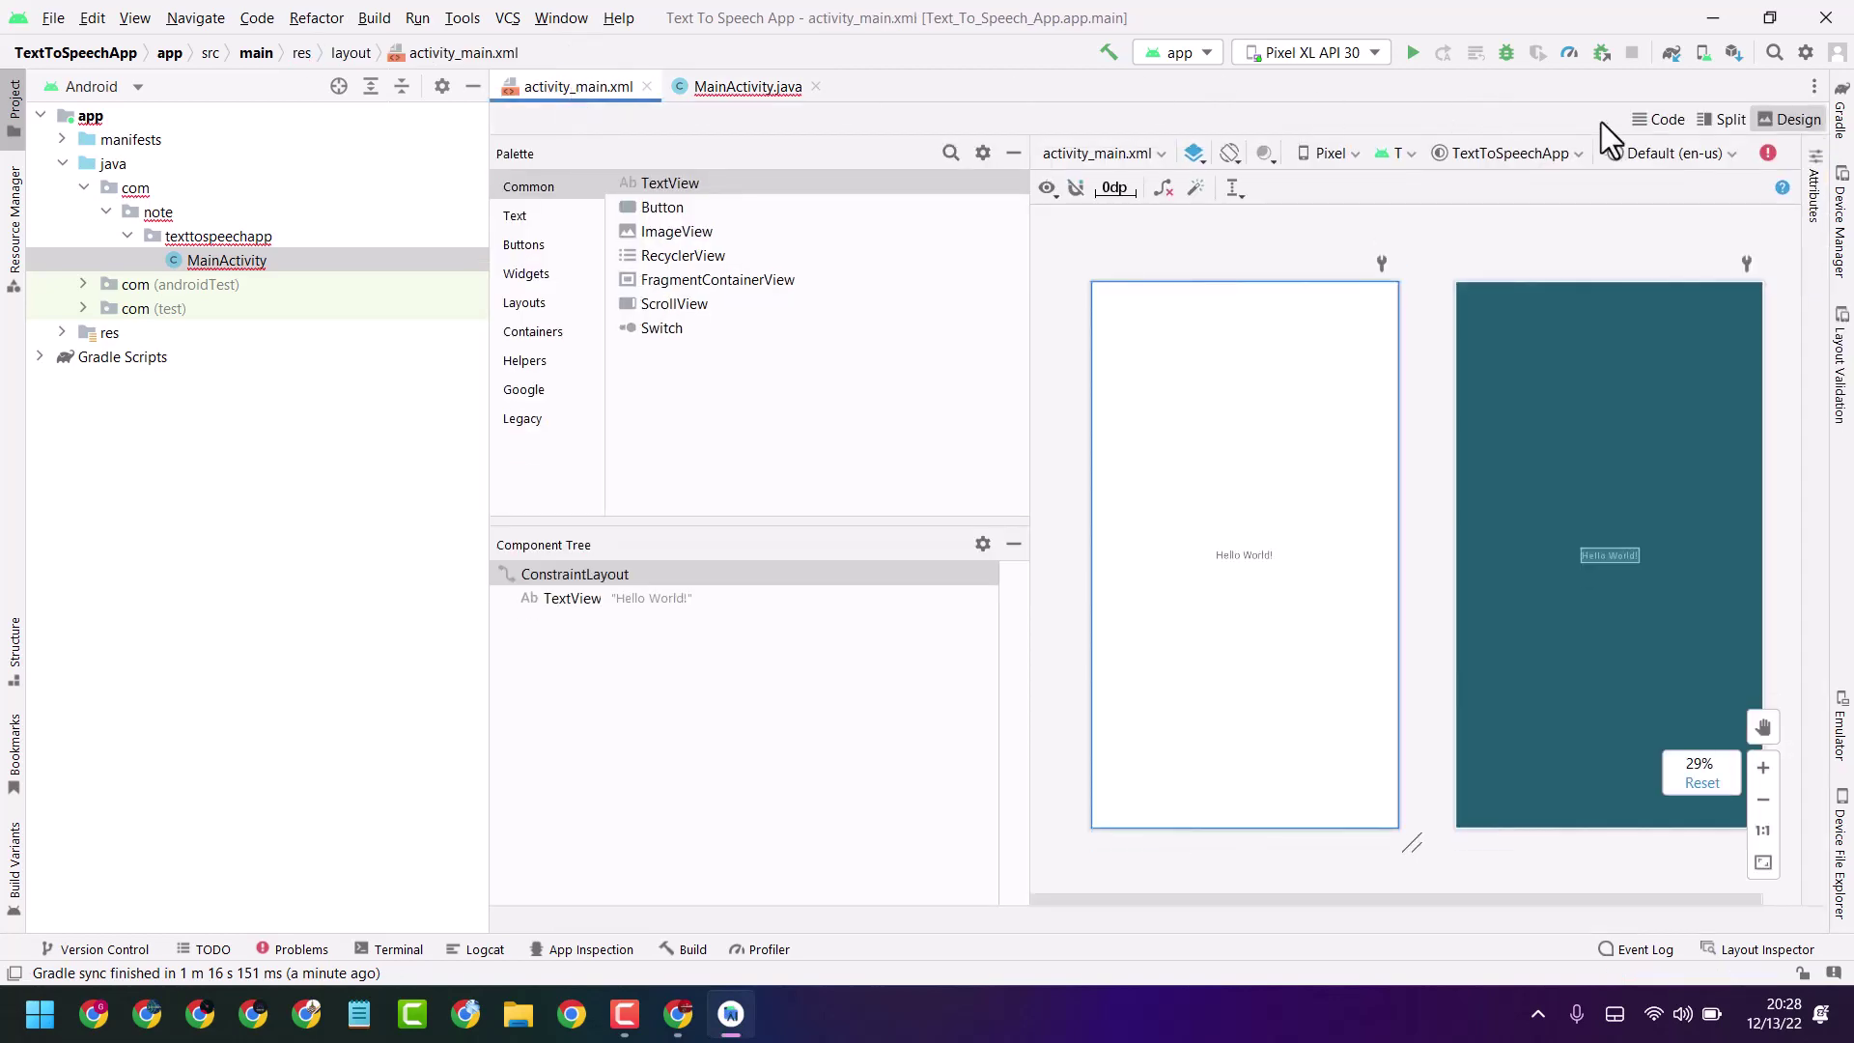
left_click(1670, 121)
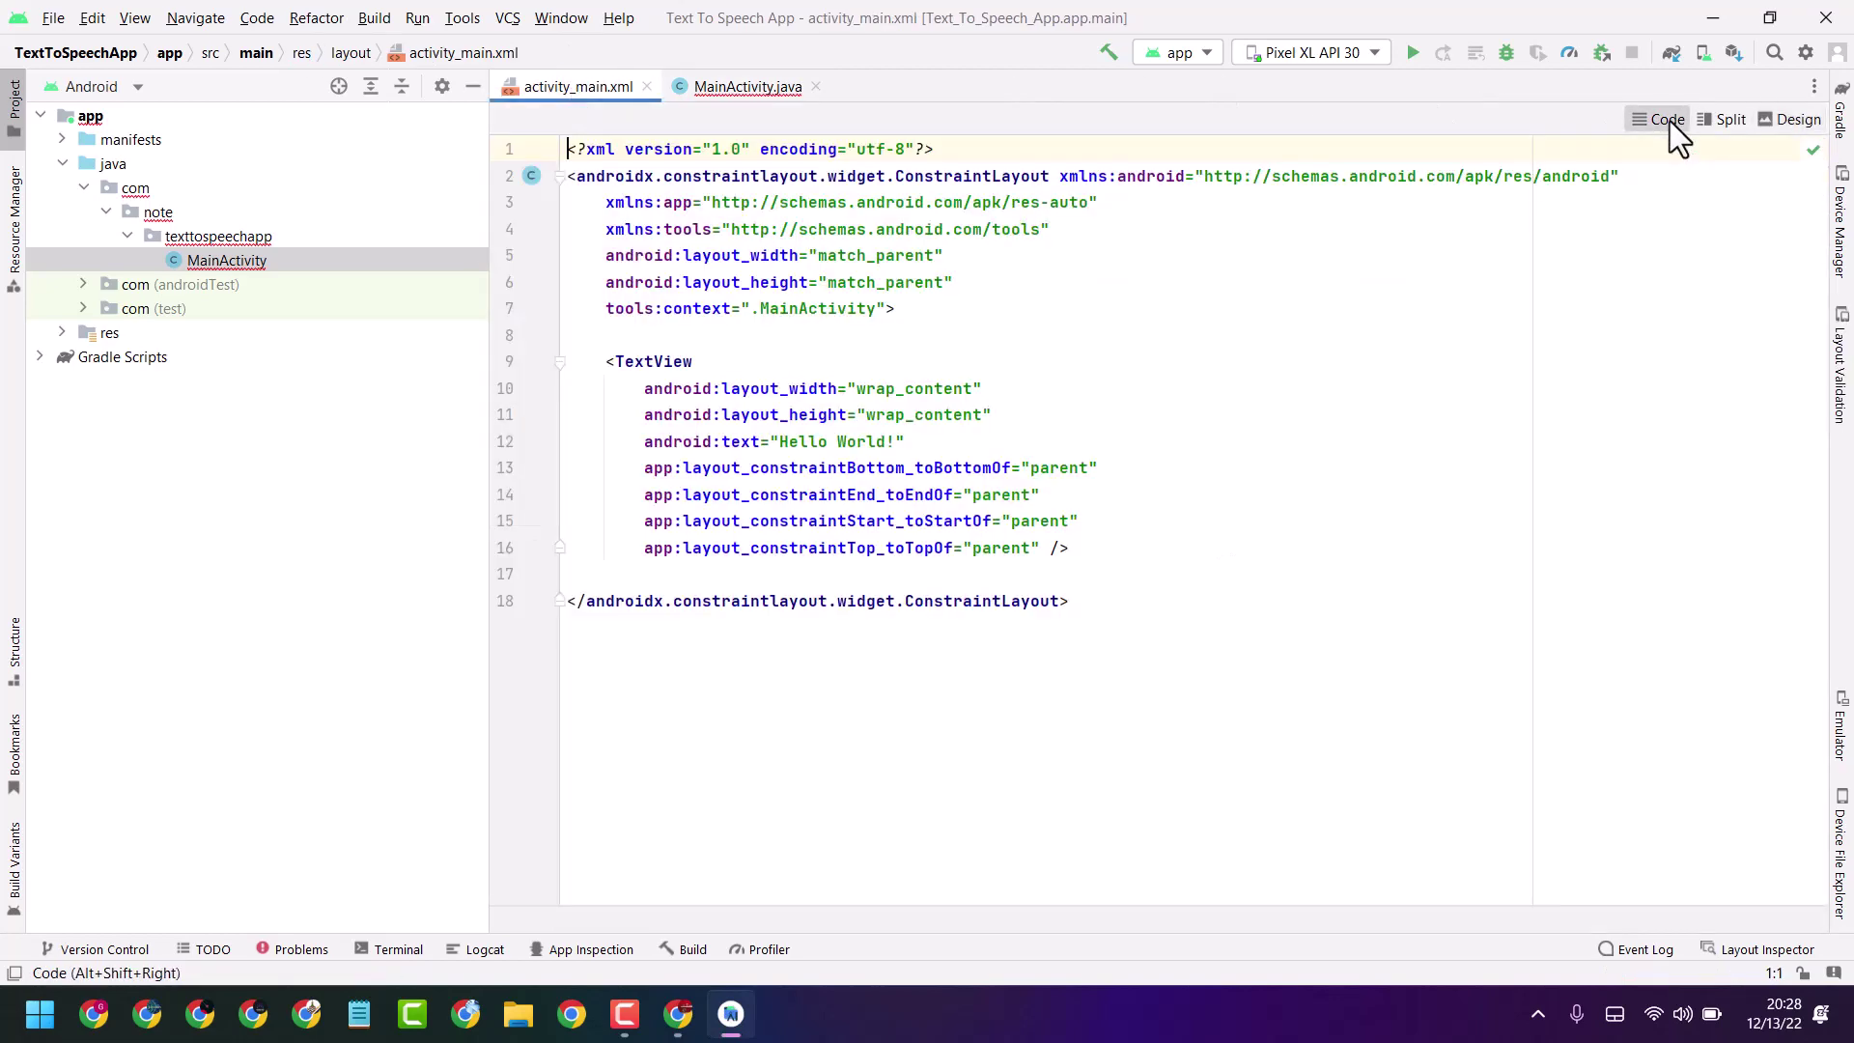
mouse_move(1068, 600)
left_mouse_down()
mouse_move(651, 275)
mouse_move(568, 175)
left_mouse_up()
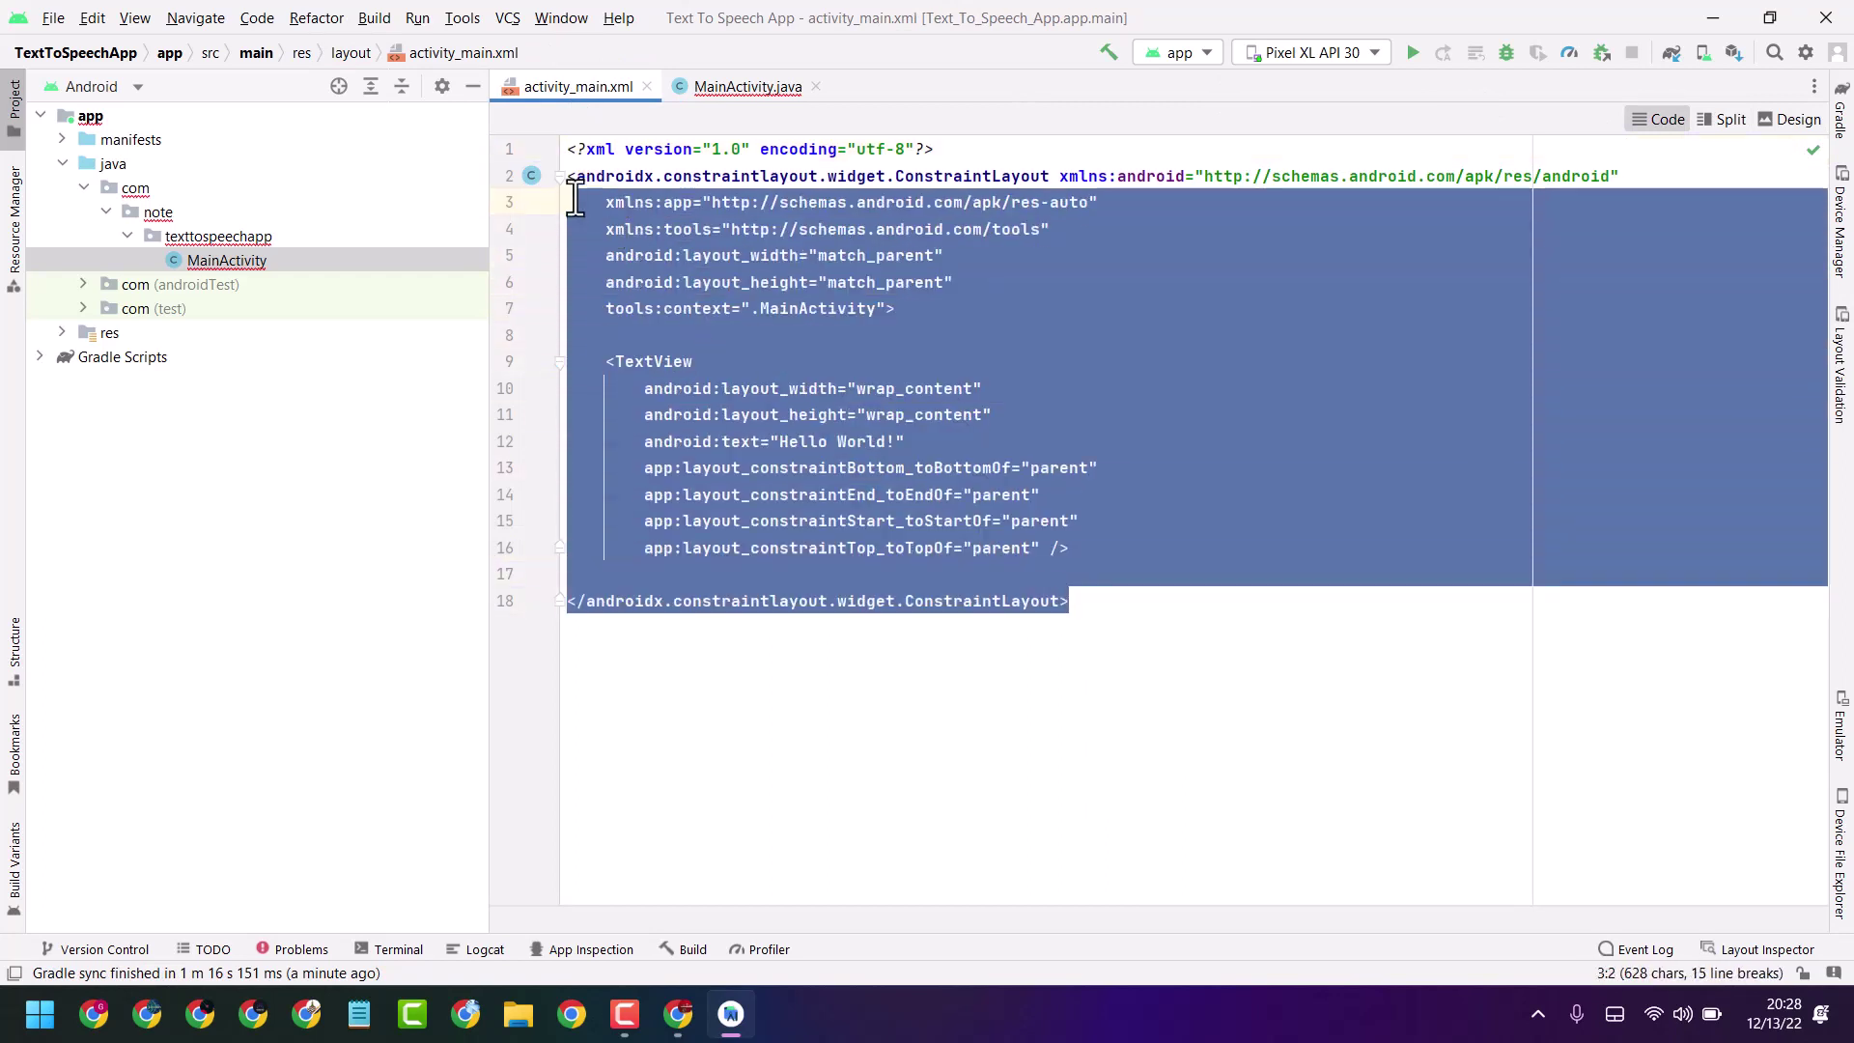
key("Delete")
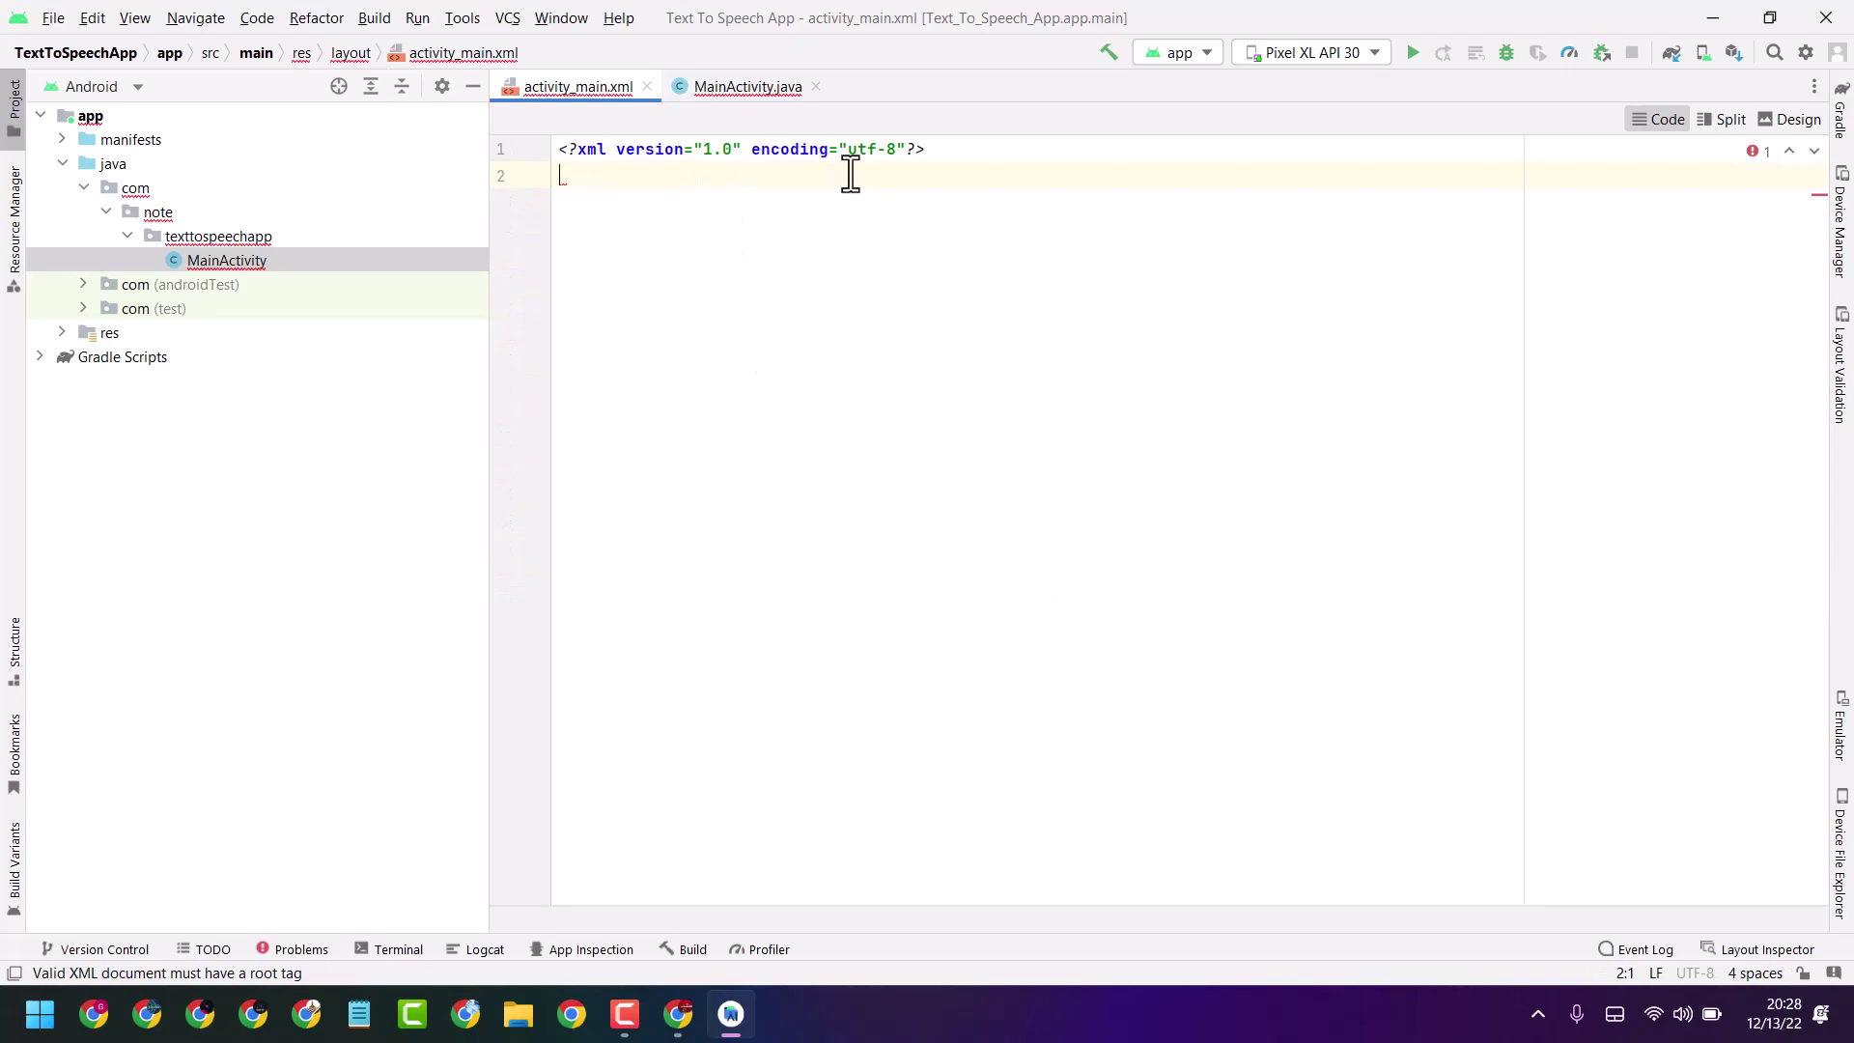
right_click(601, 176)
left_click(652, 226)
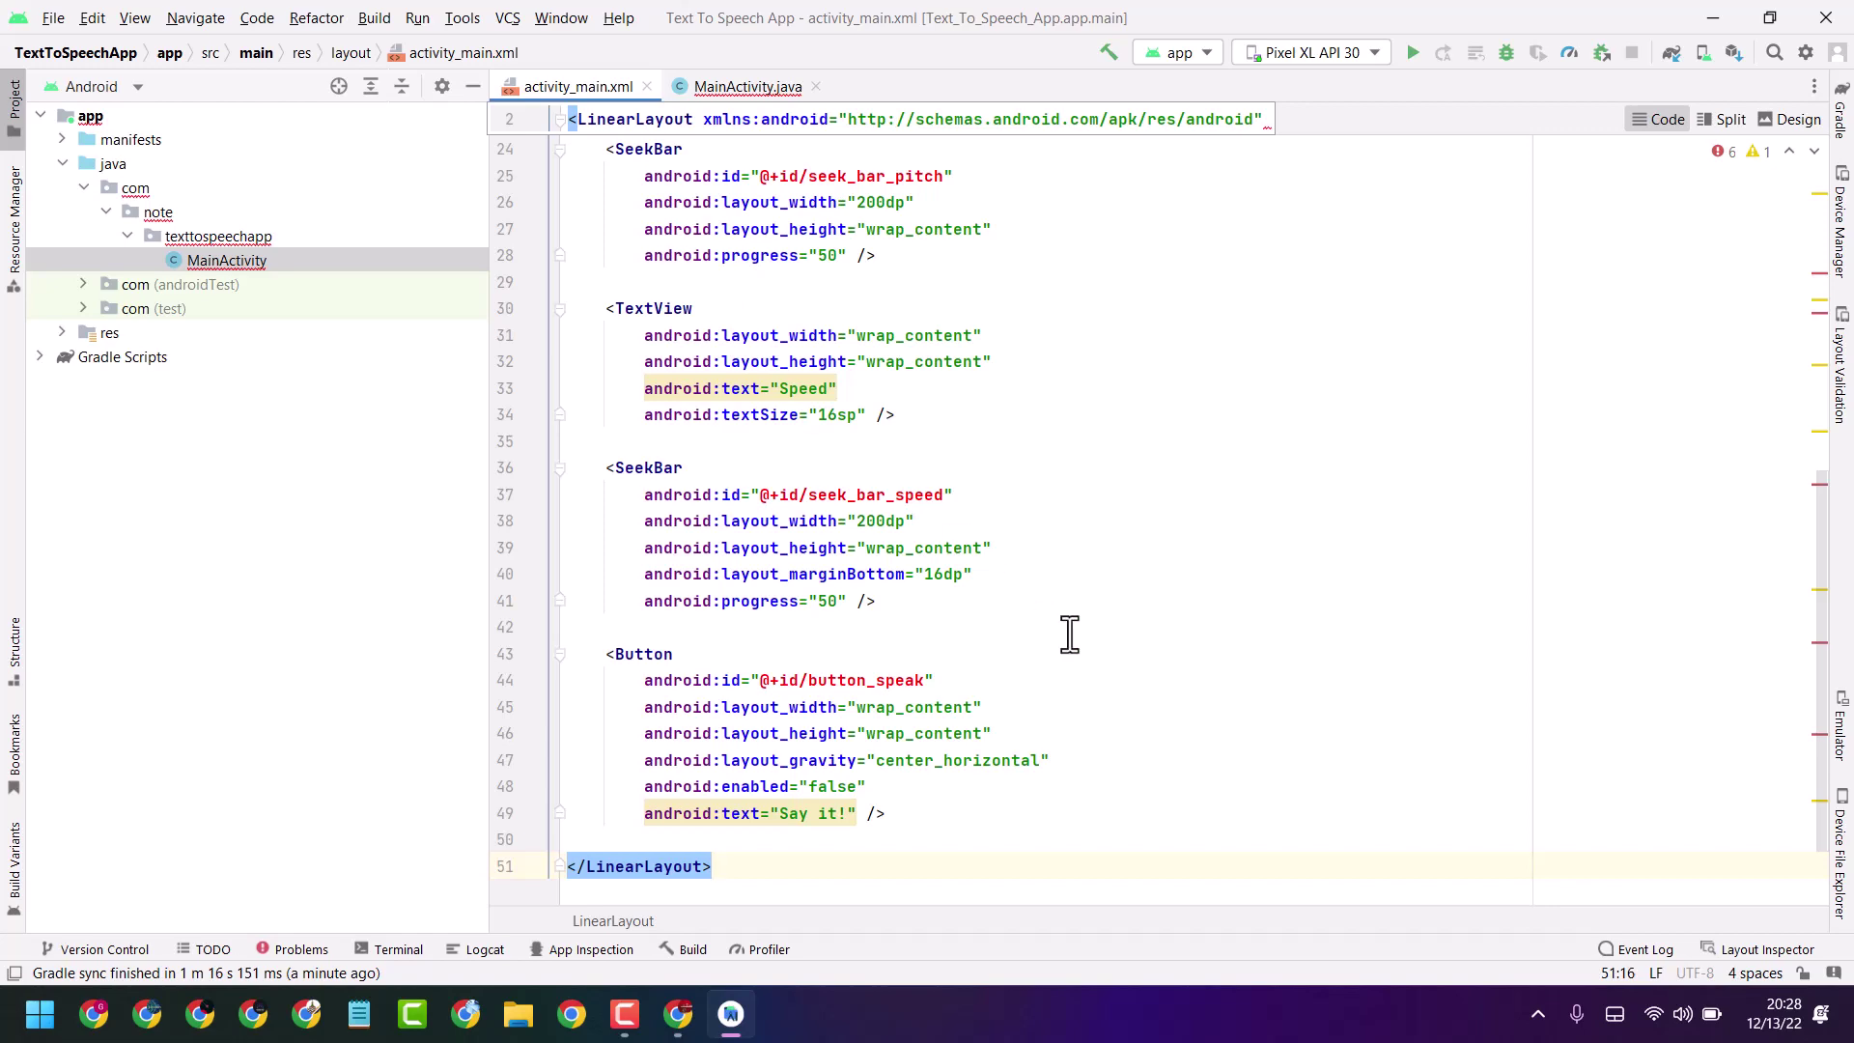
scroll(1065, 635, "up", 10)
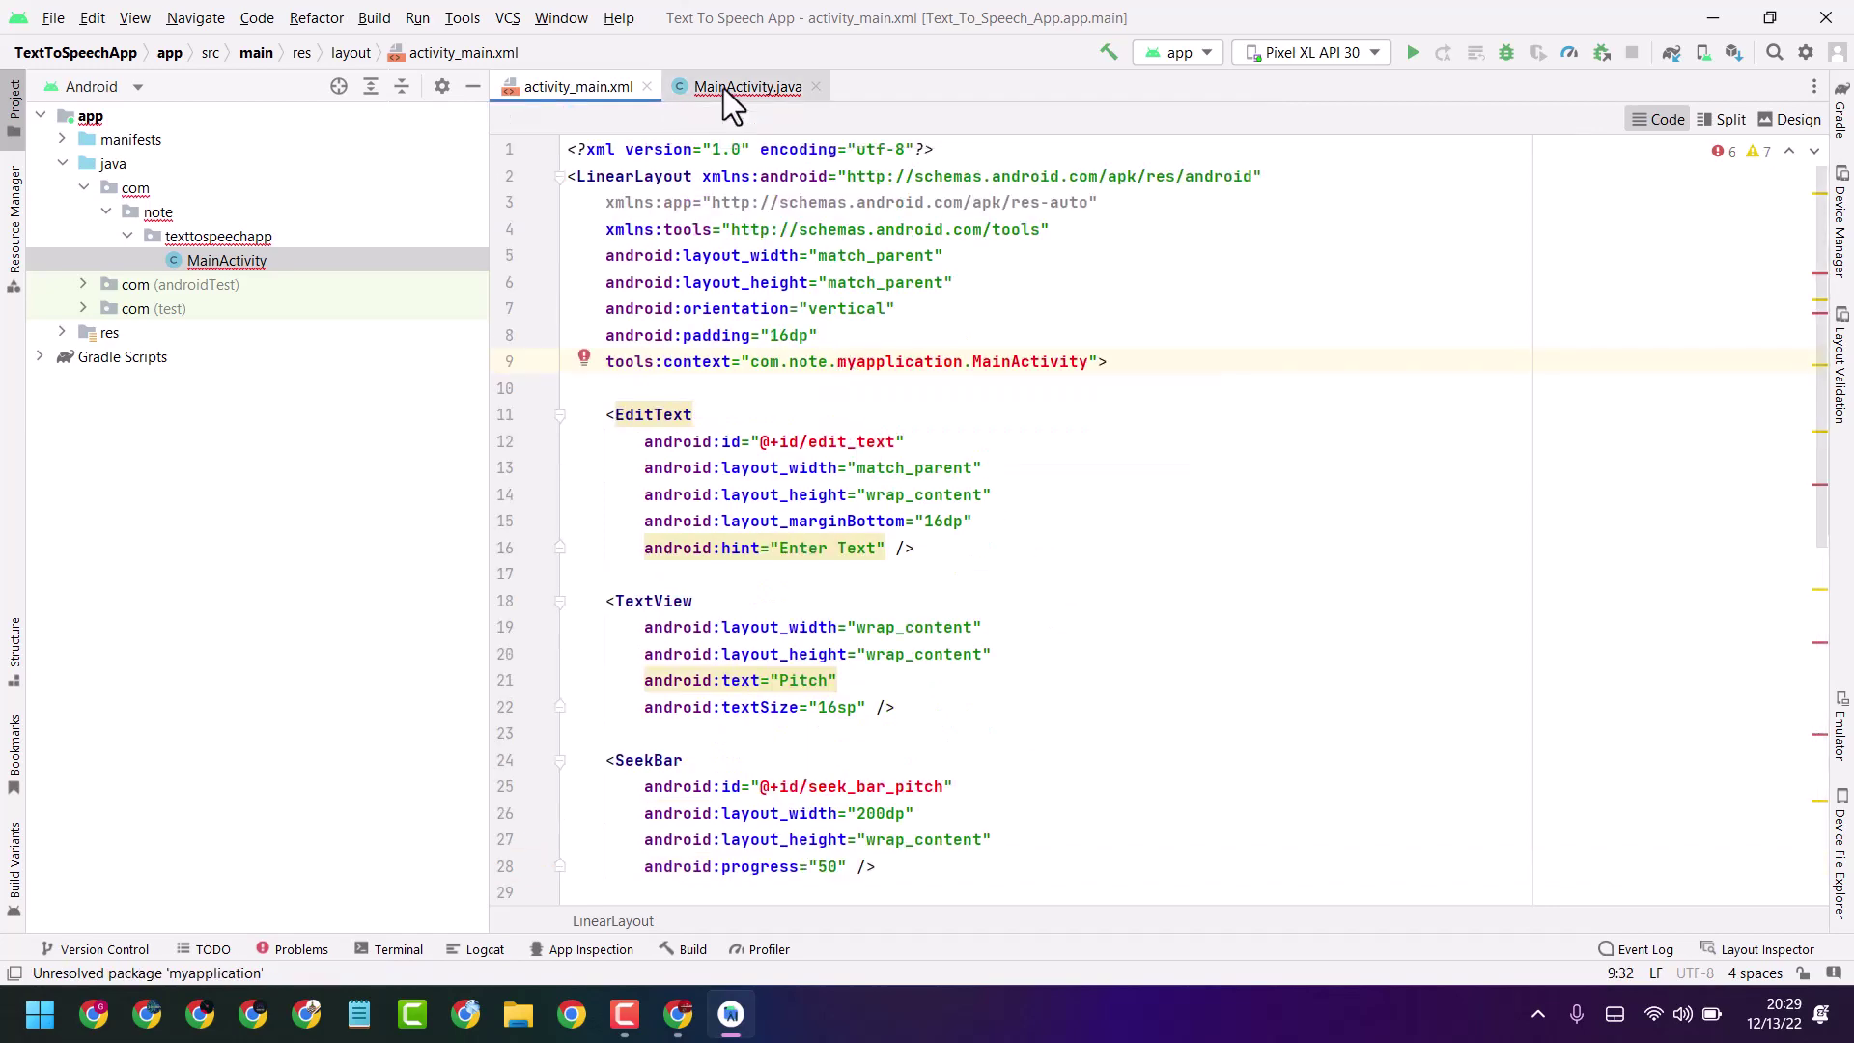
Copy the package name com.note.texttospeechapp from MainActivity.java
left_click(722, 89)
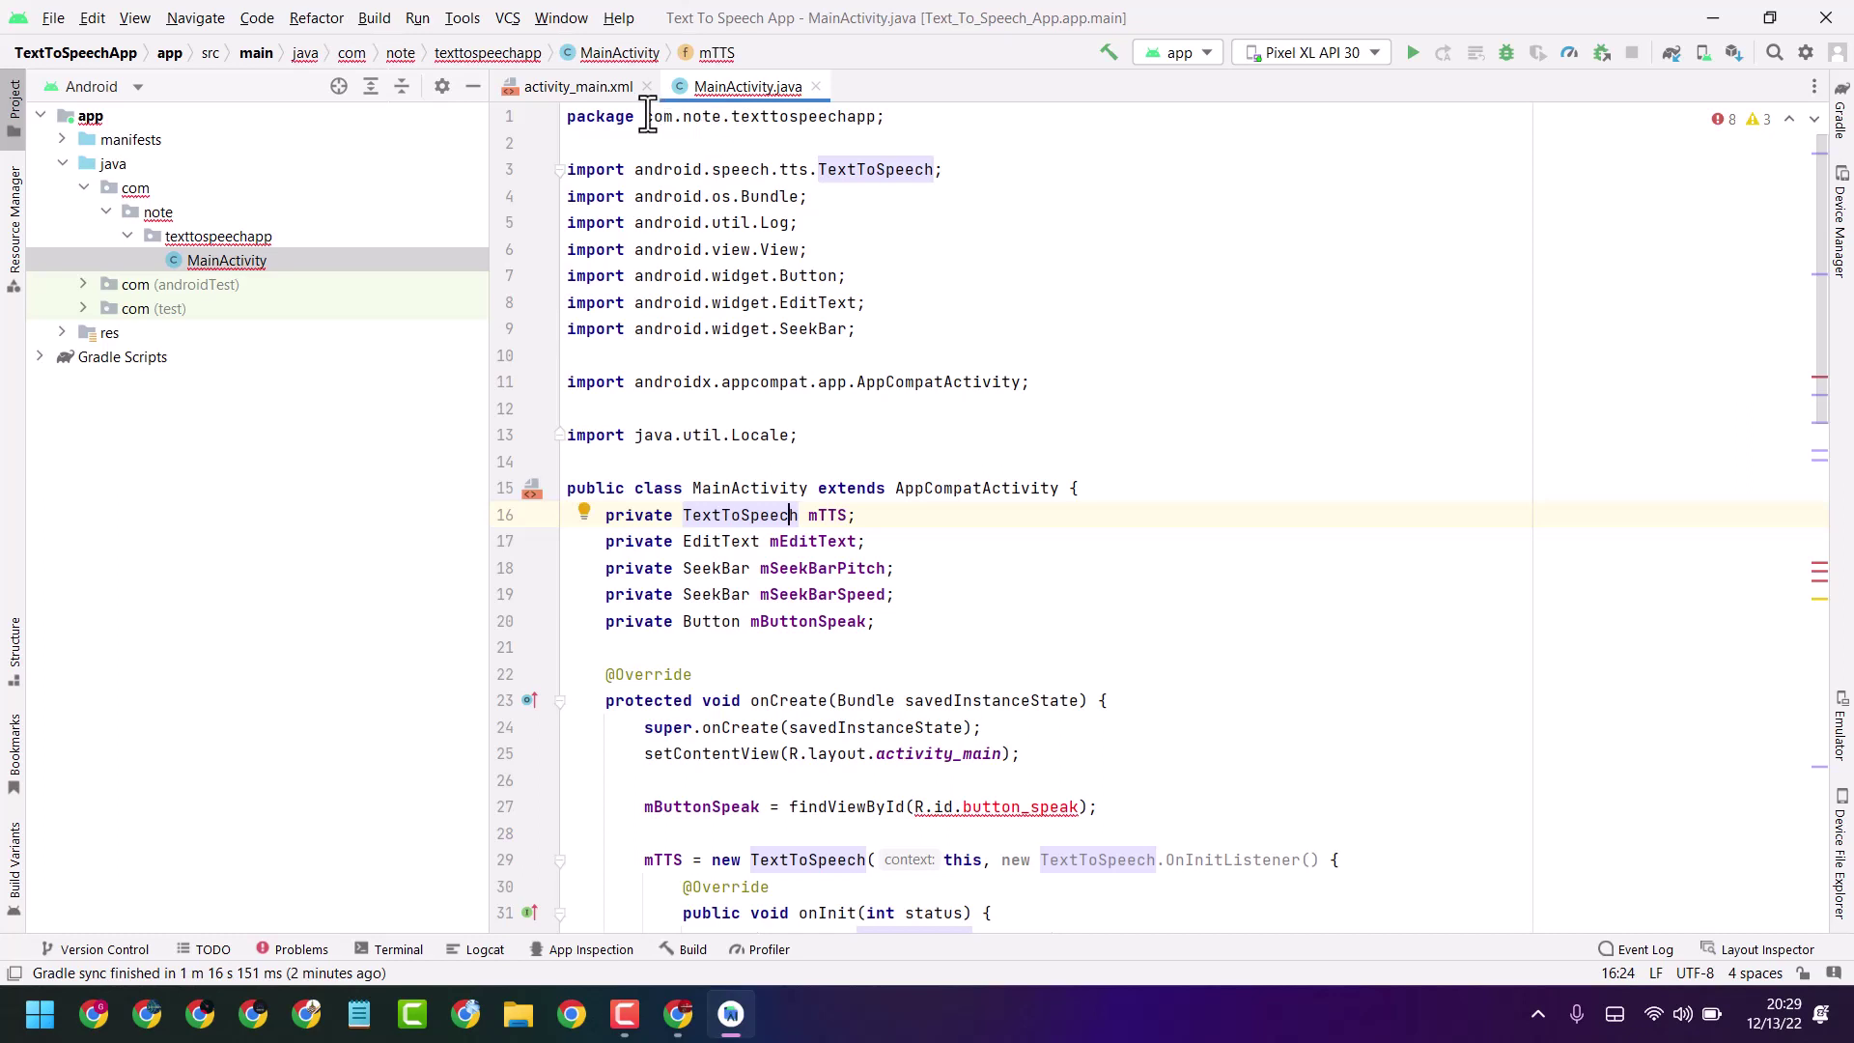
left_click_drag(645, 116, 879, 119)
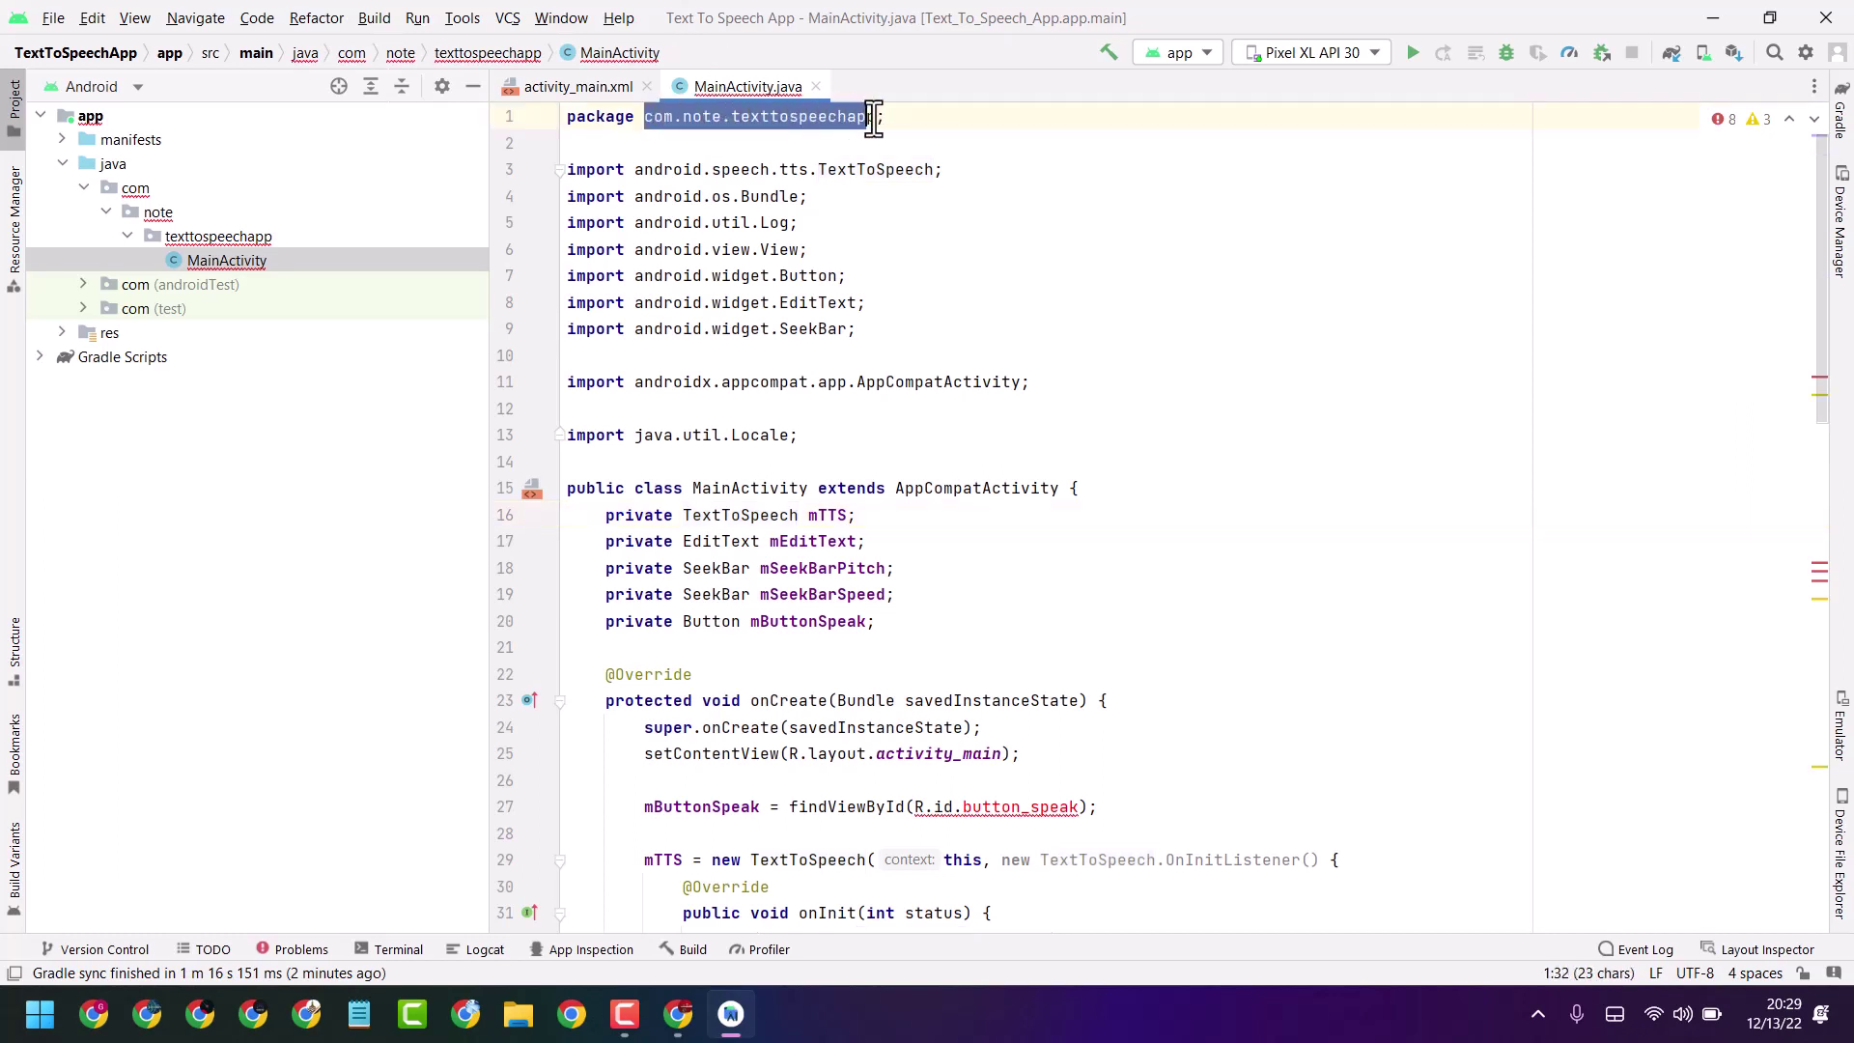
right_click(860, 118)
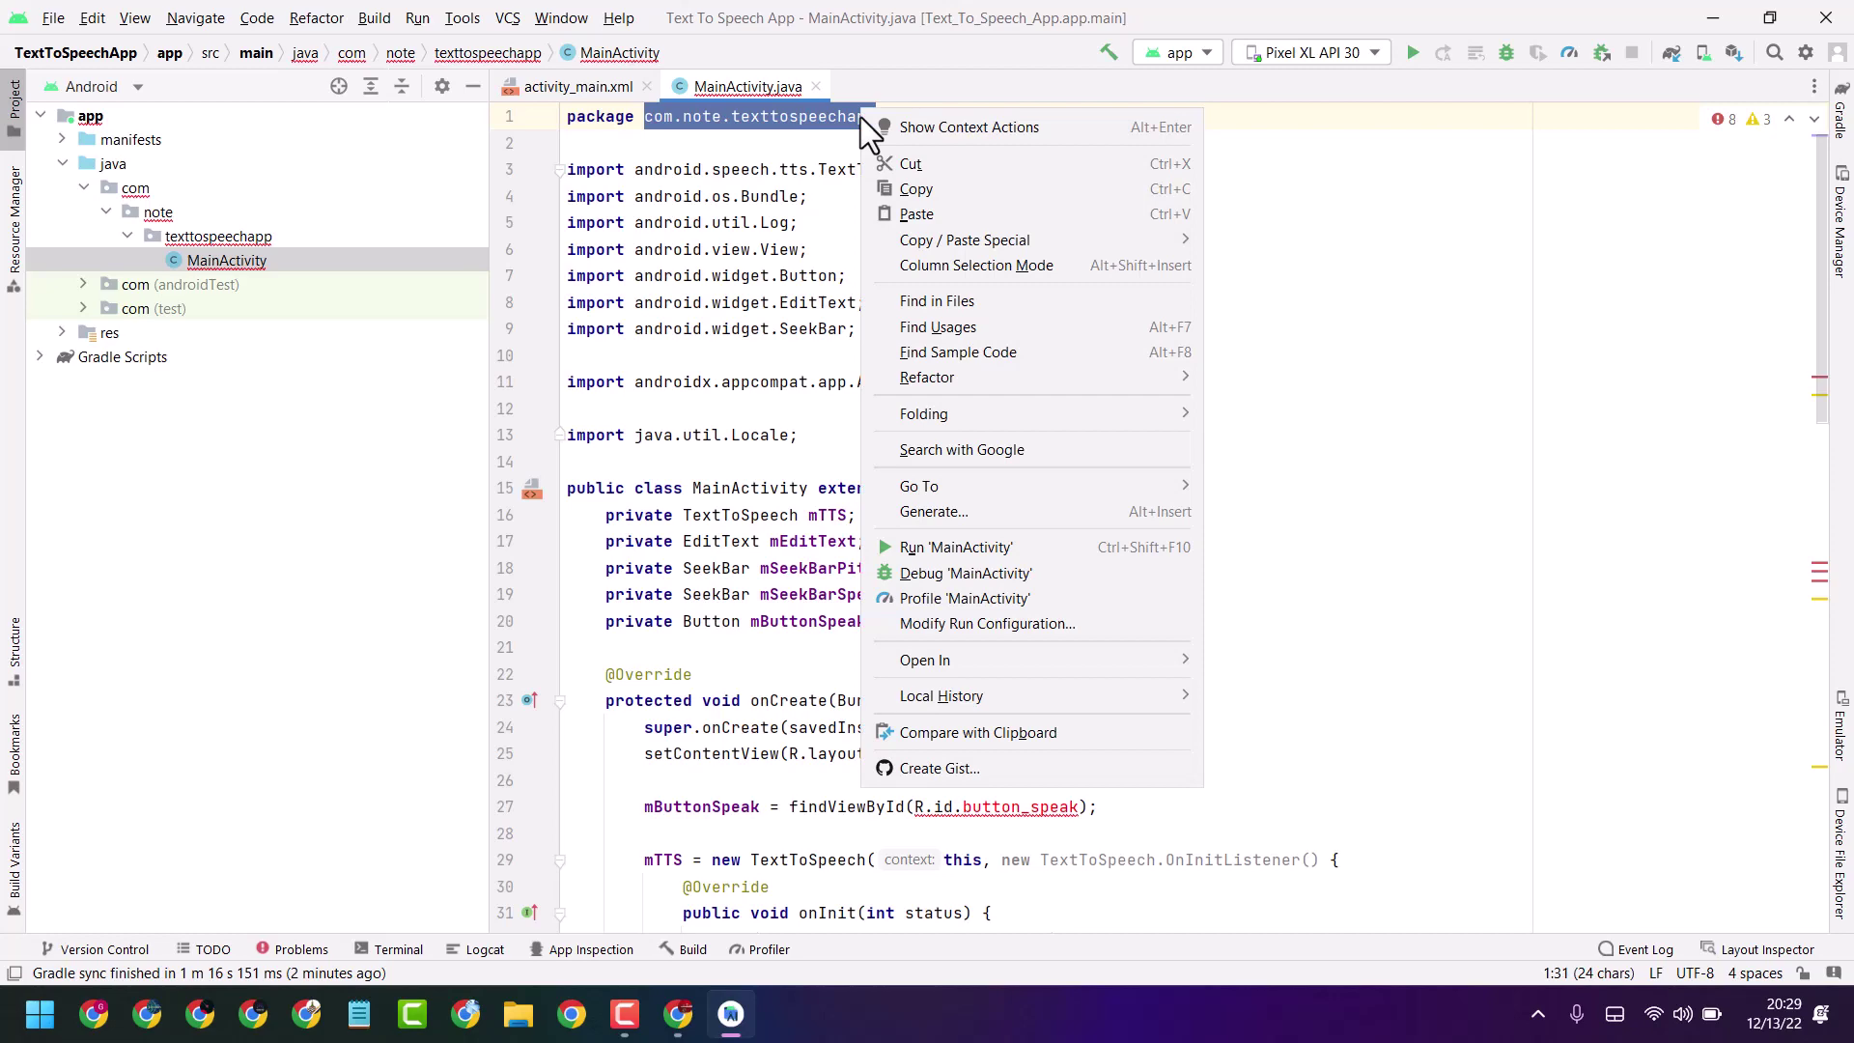
left_click(897, 185)
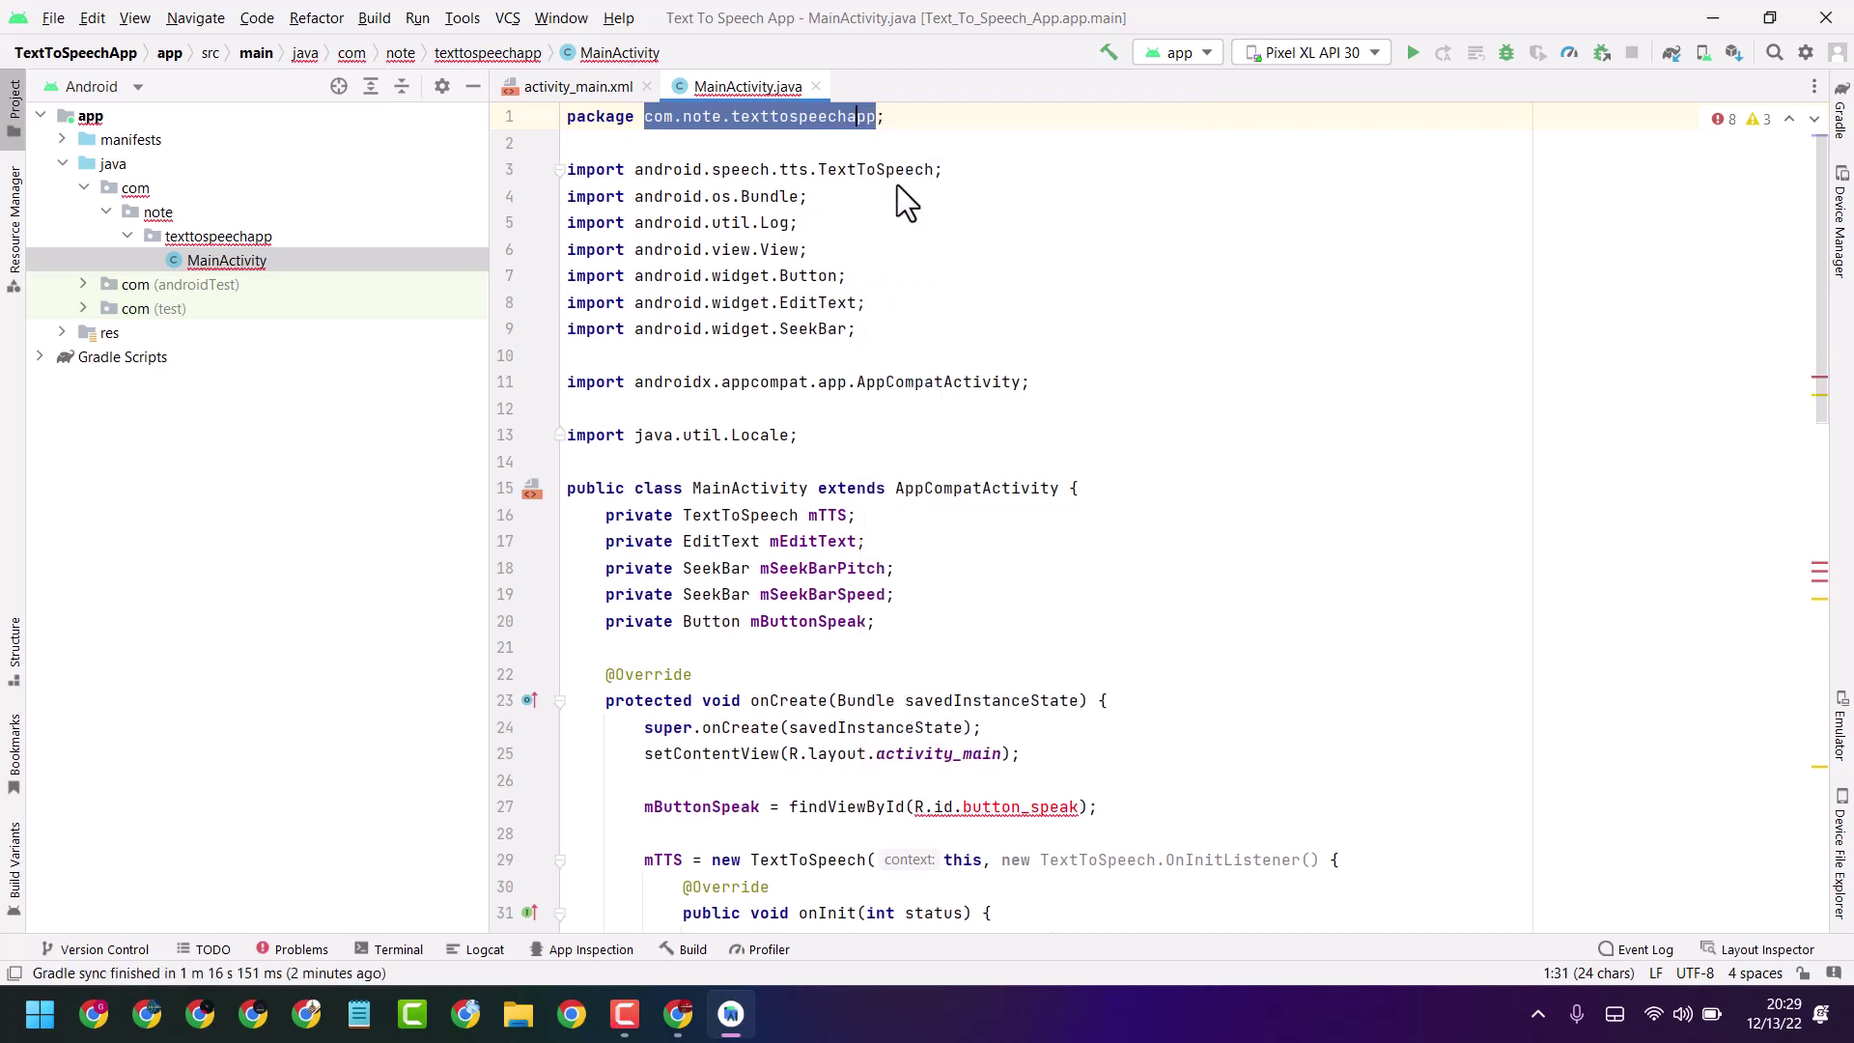
Replace com.note.myapplication in the layout's tools:context with the copied package name
left_click(576, 86)
left_click(864, 361)
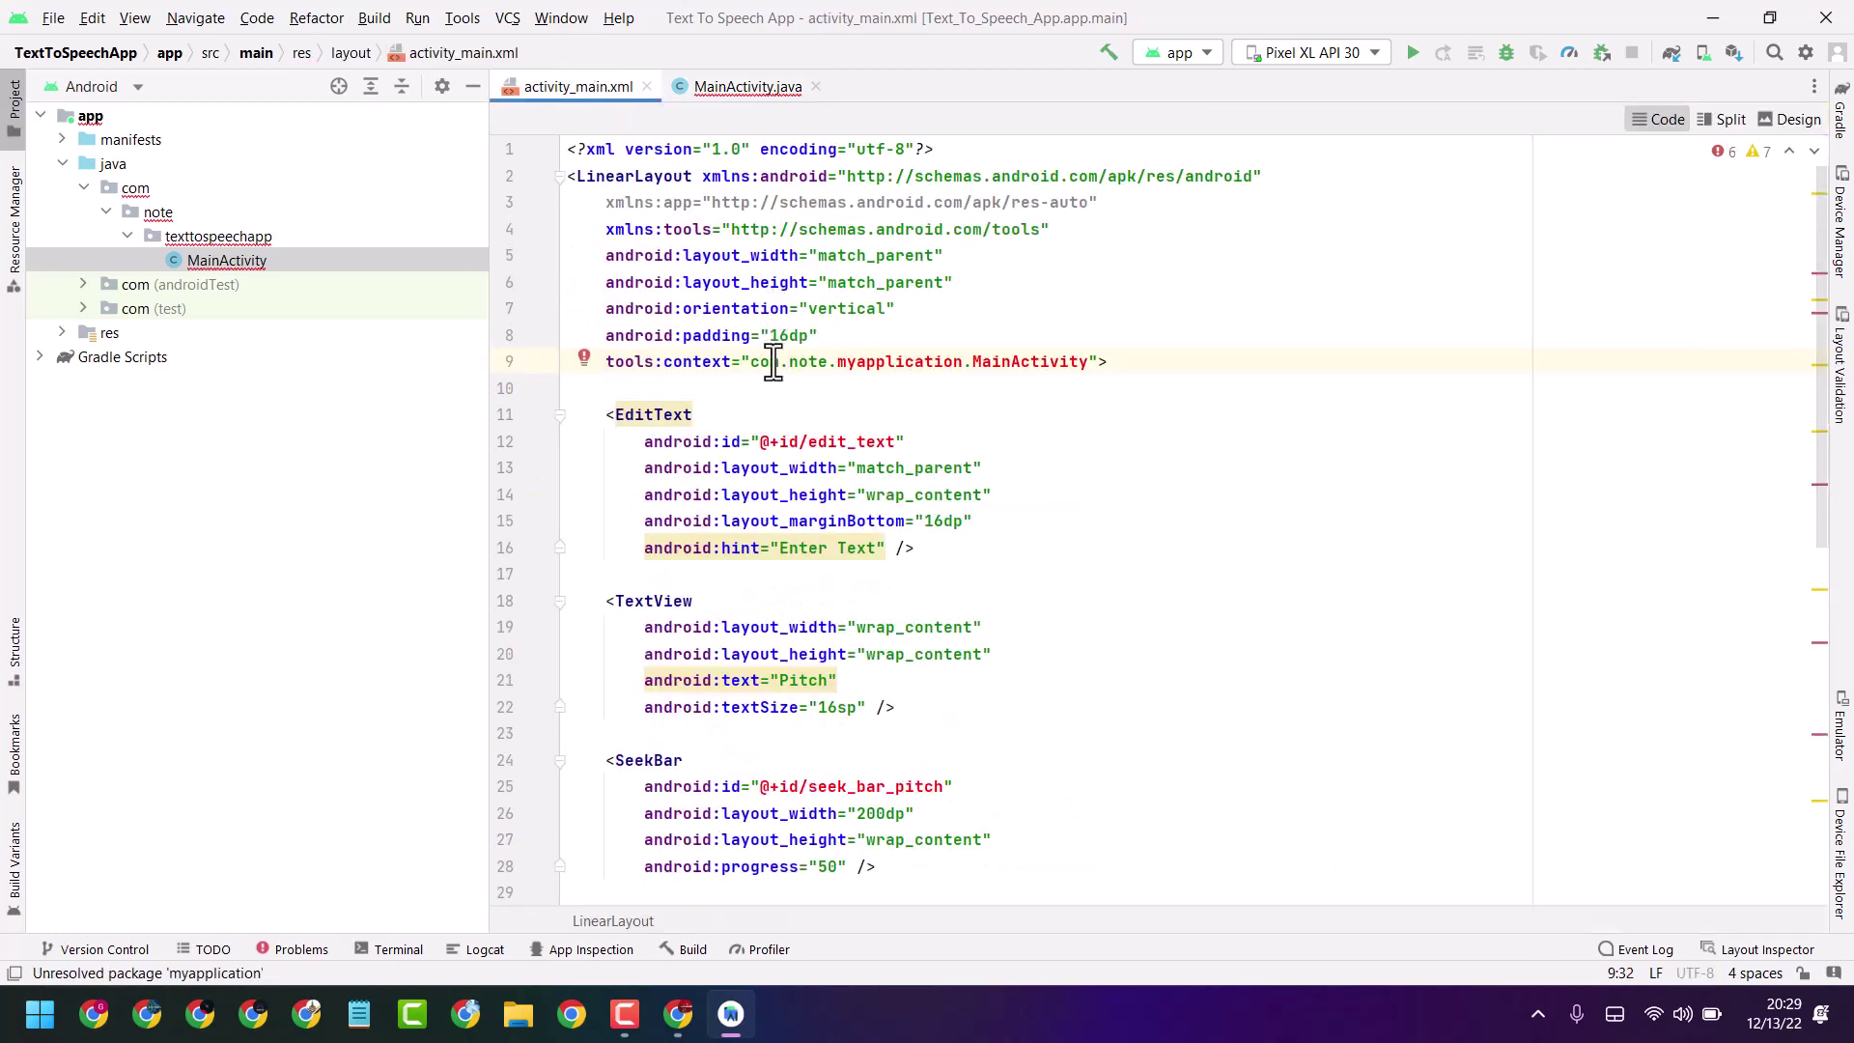
left_click_drag(751, 360, 968, 363)
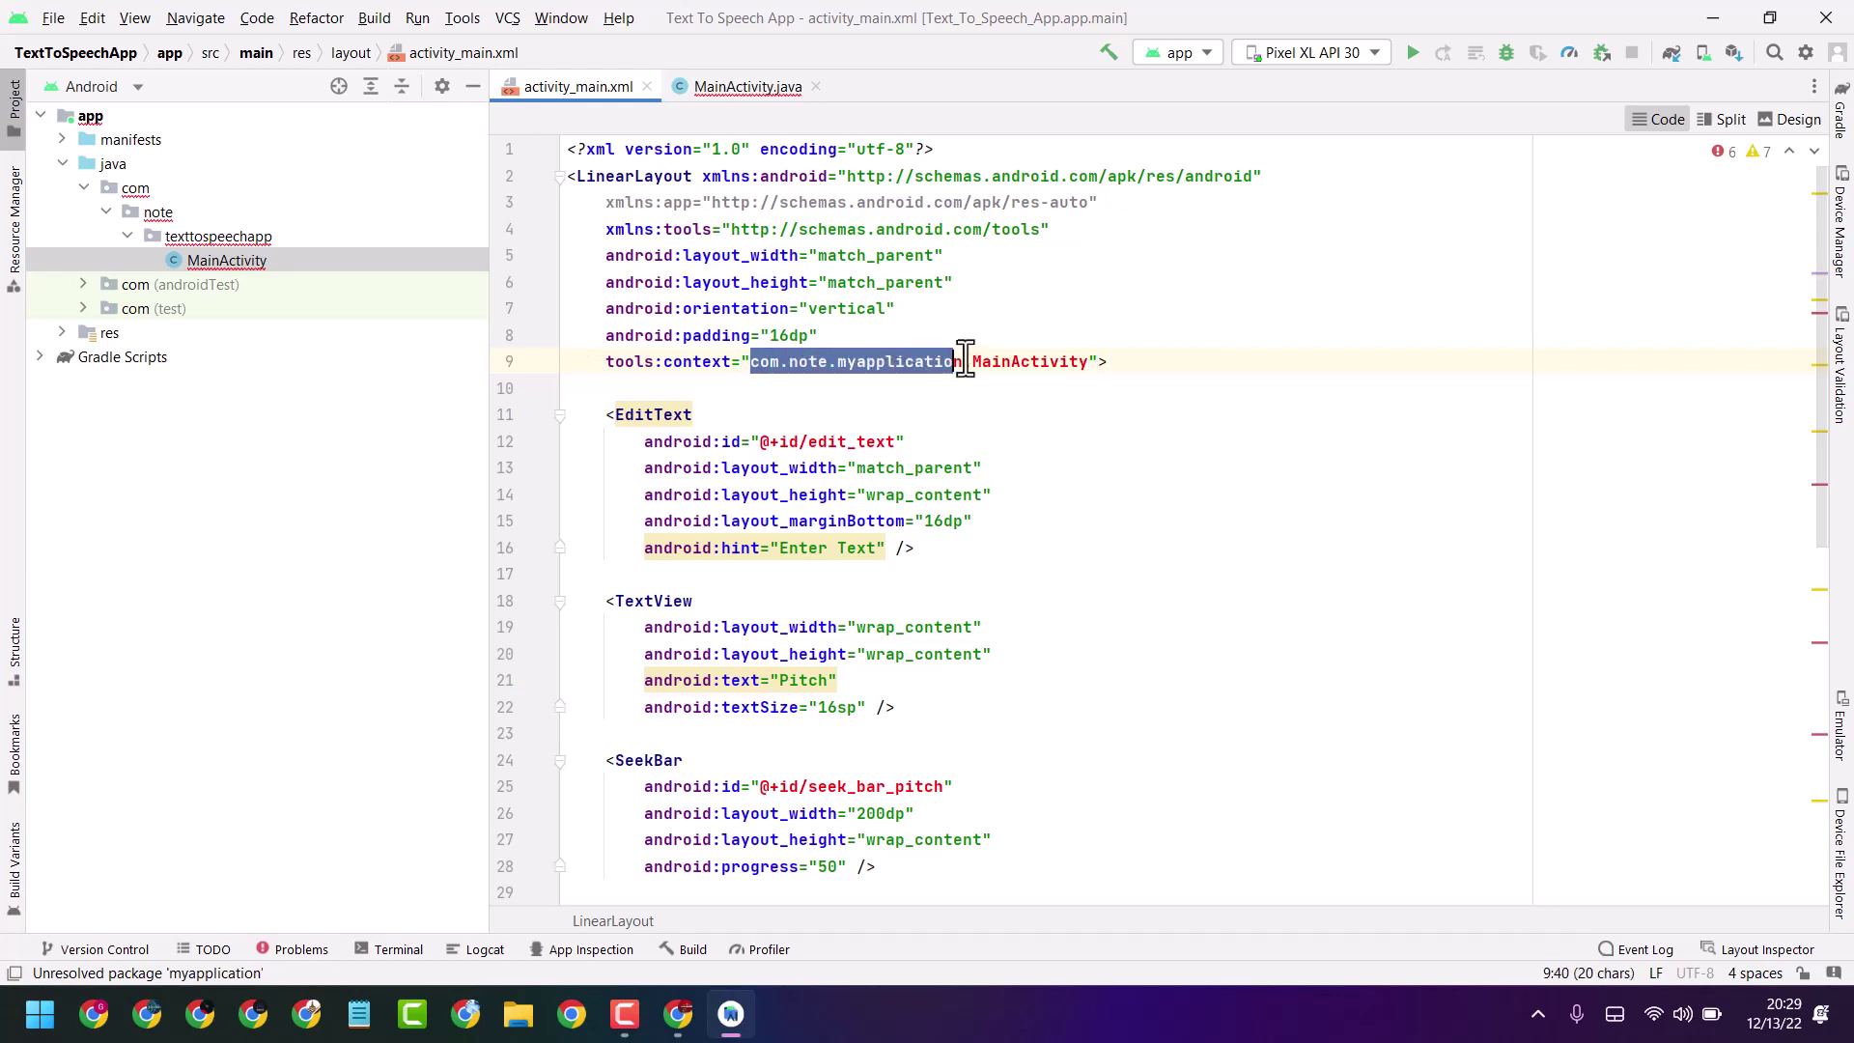
right_click(938, 356)
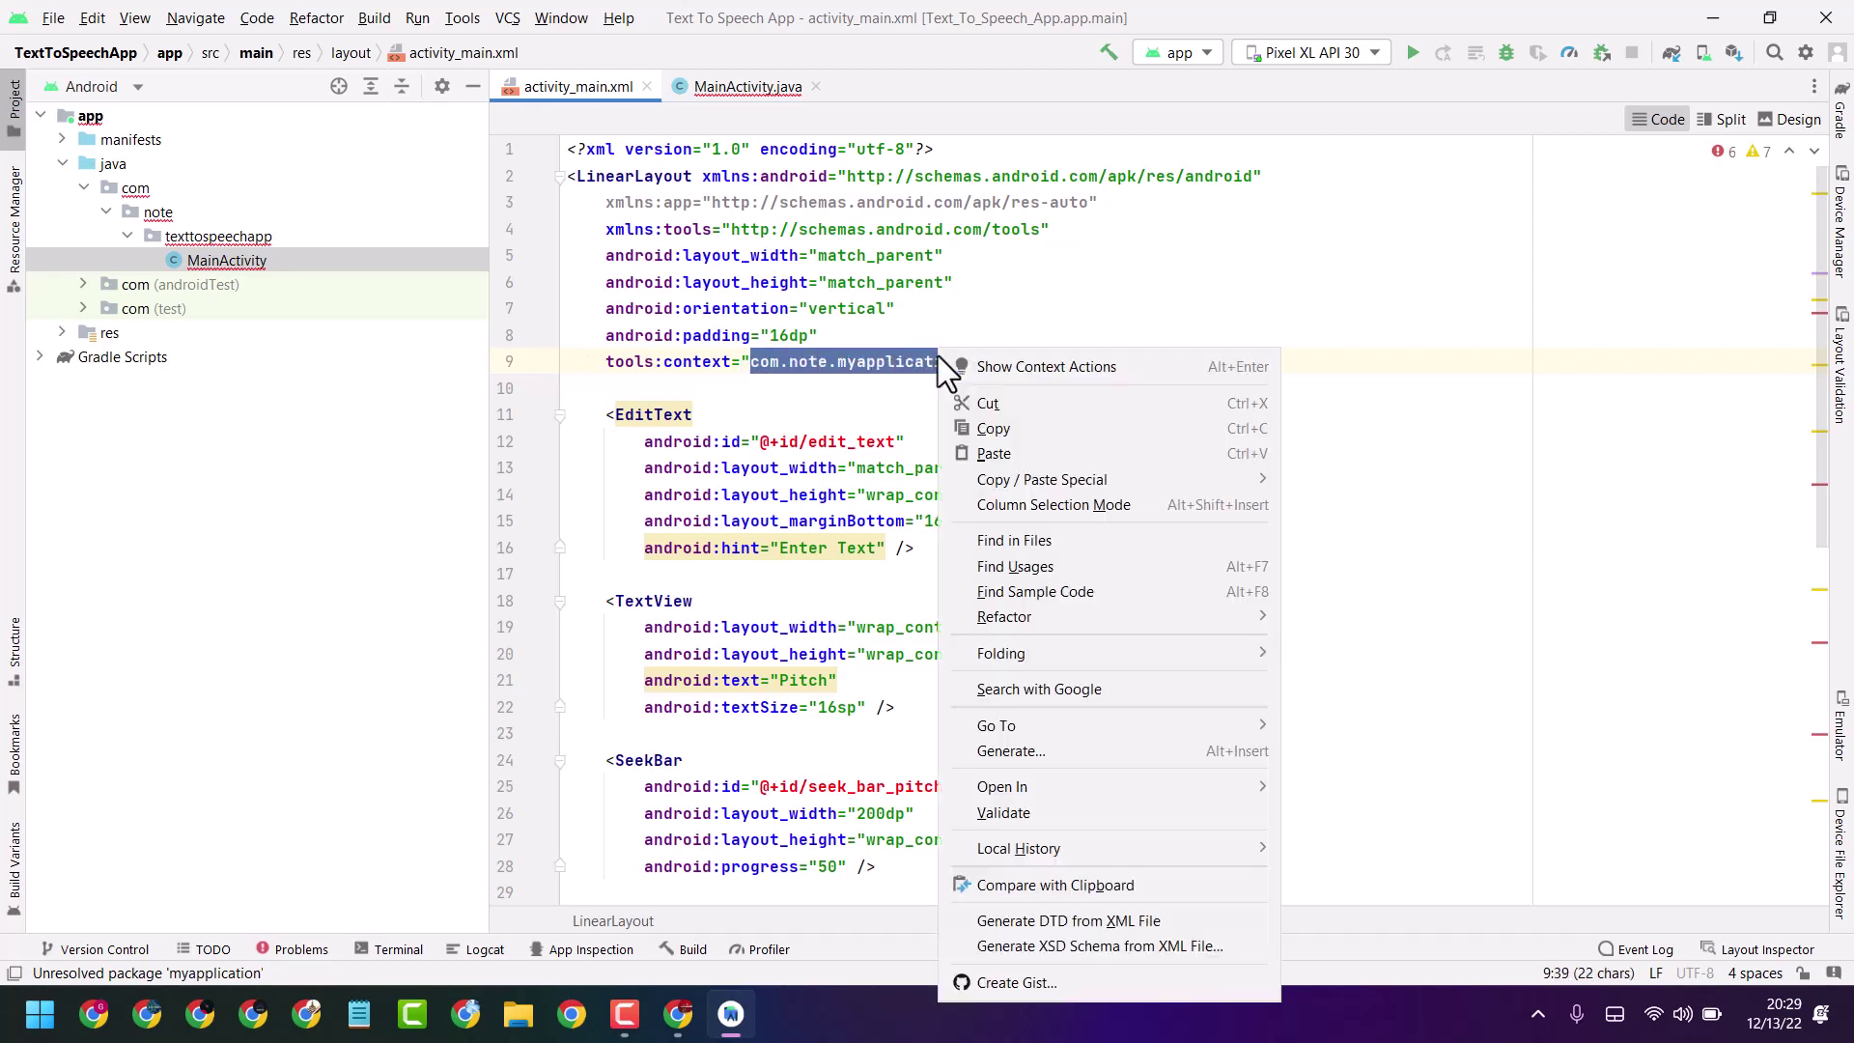
left_click(987, 449)
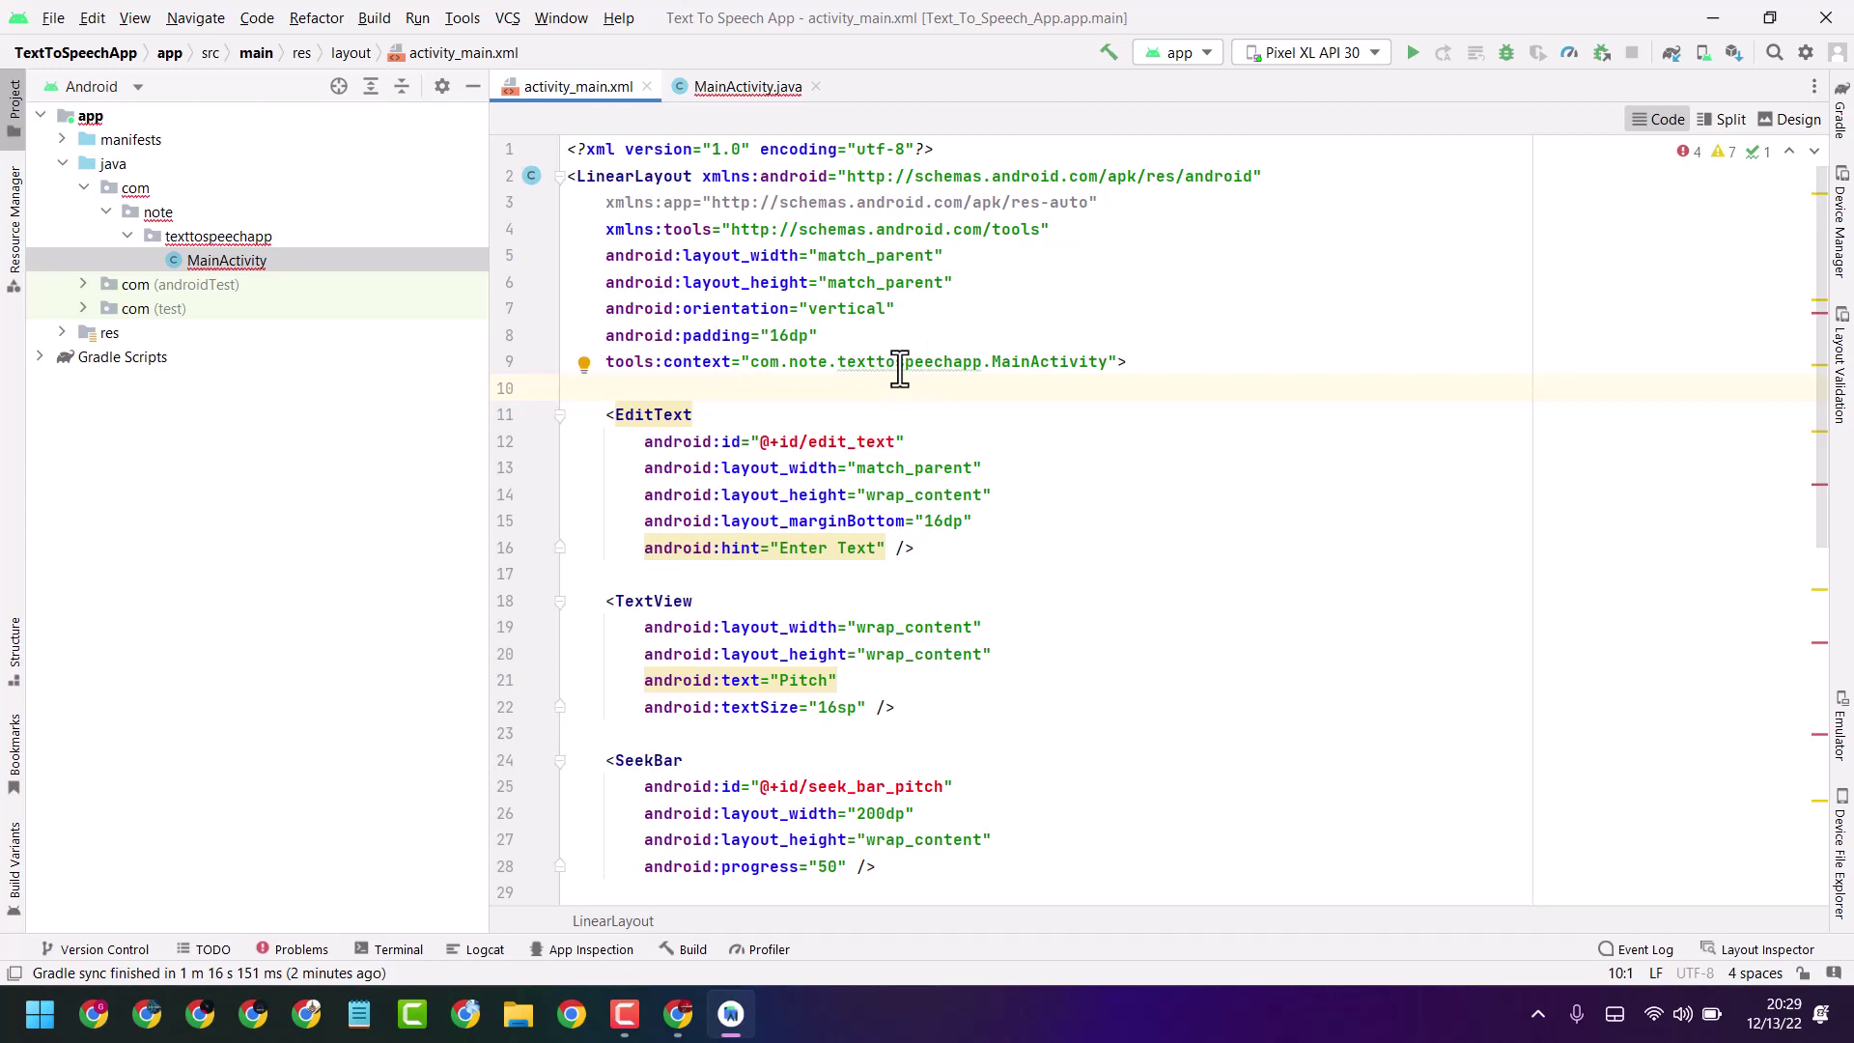
scroll(875, 364, "down", 1)
scroll(875, 363, "down", 1)
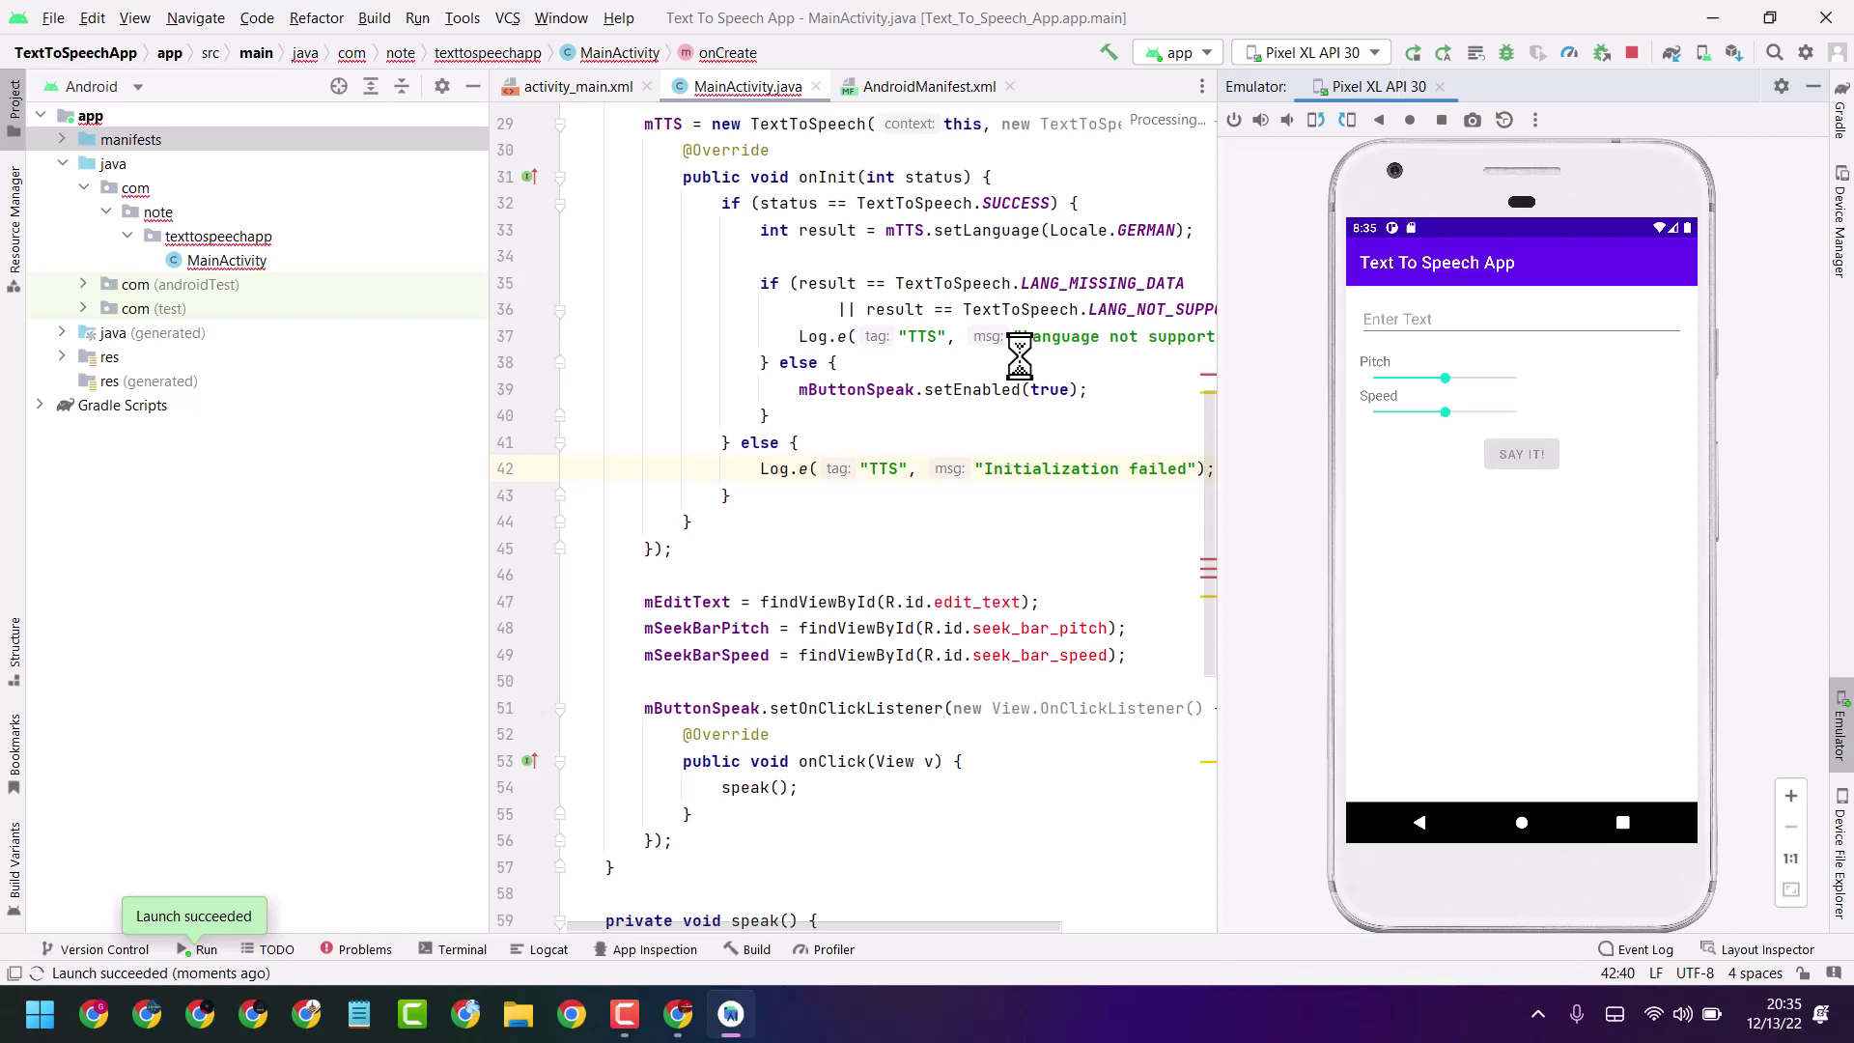
Rebuild and relaunch the app on the Pixel XL API 30 emulator
left_click(1414, 53)
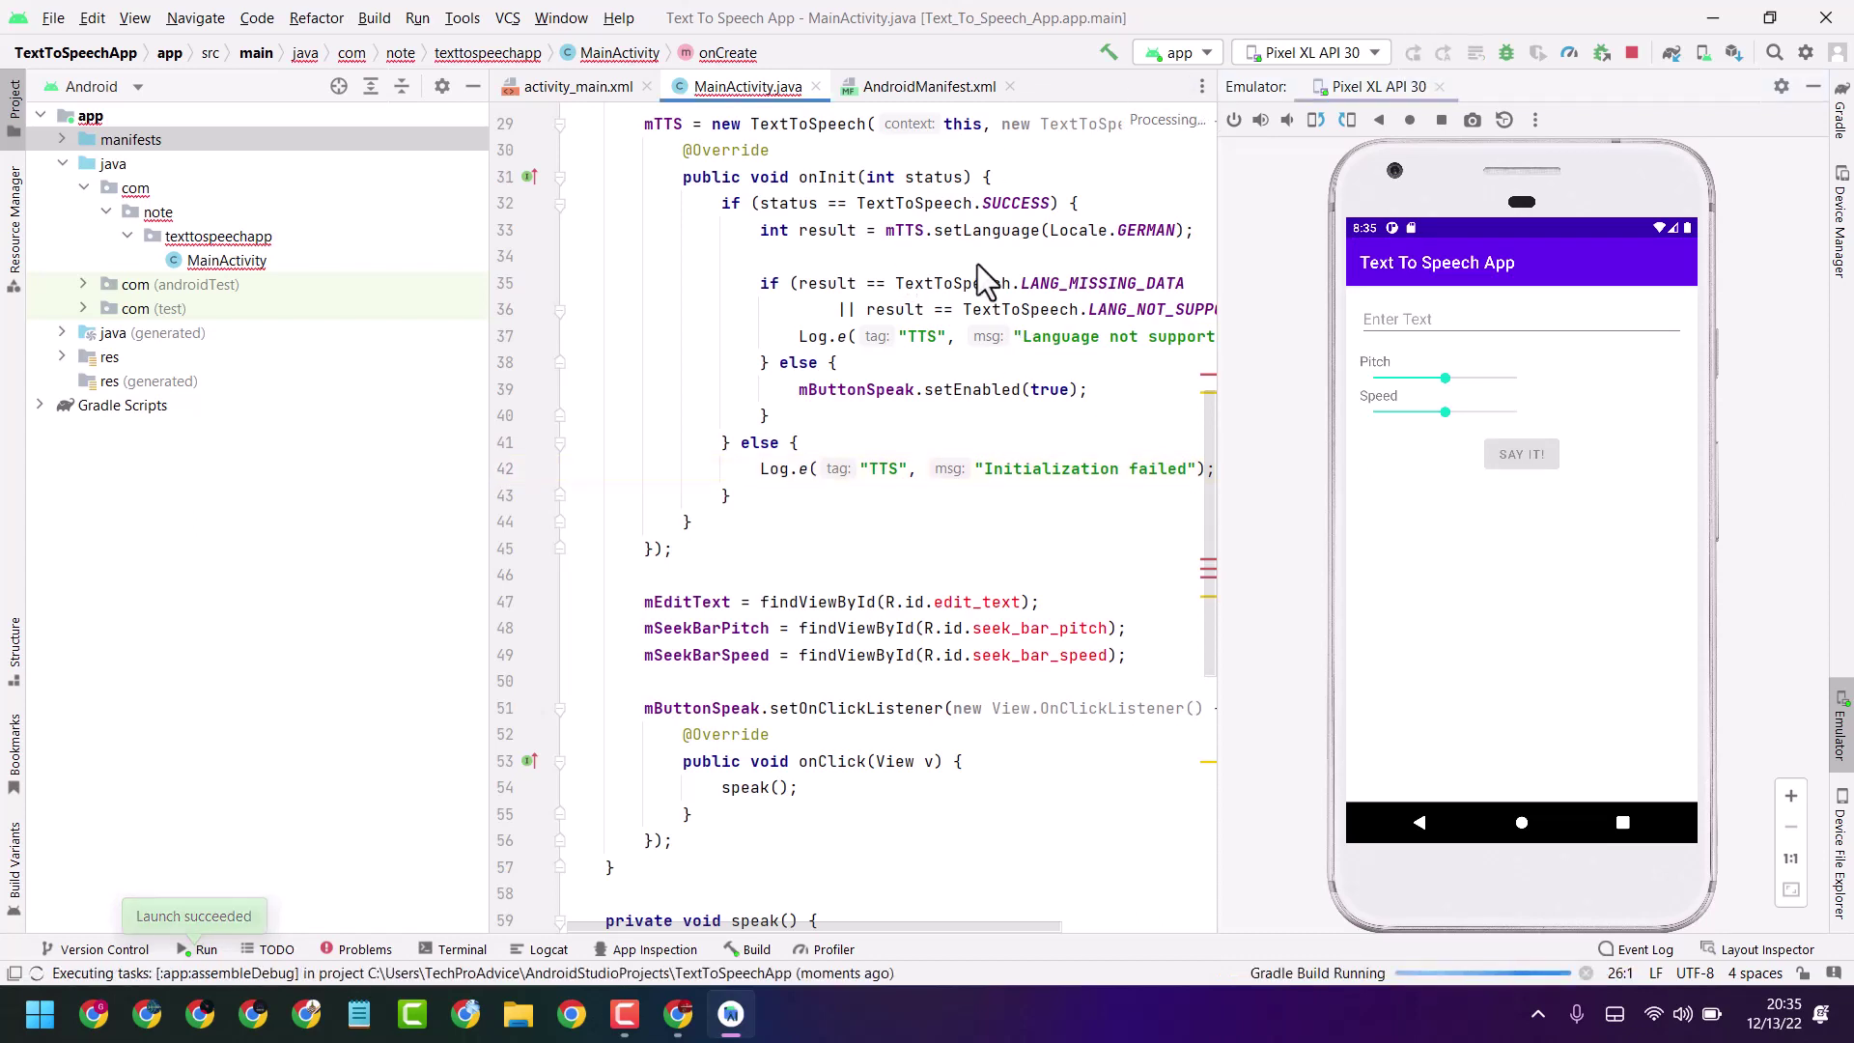